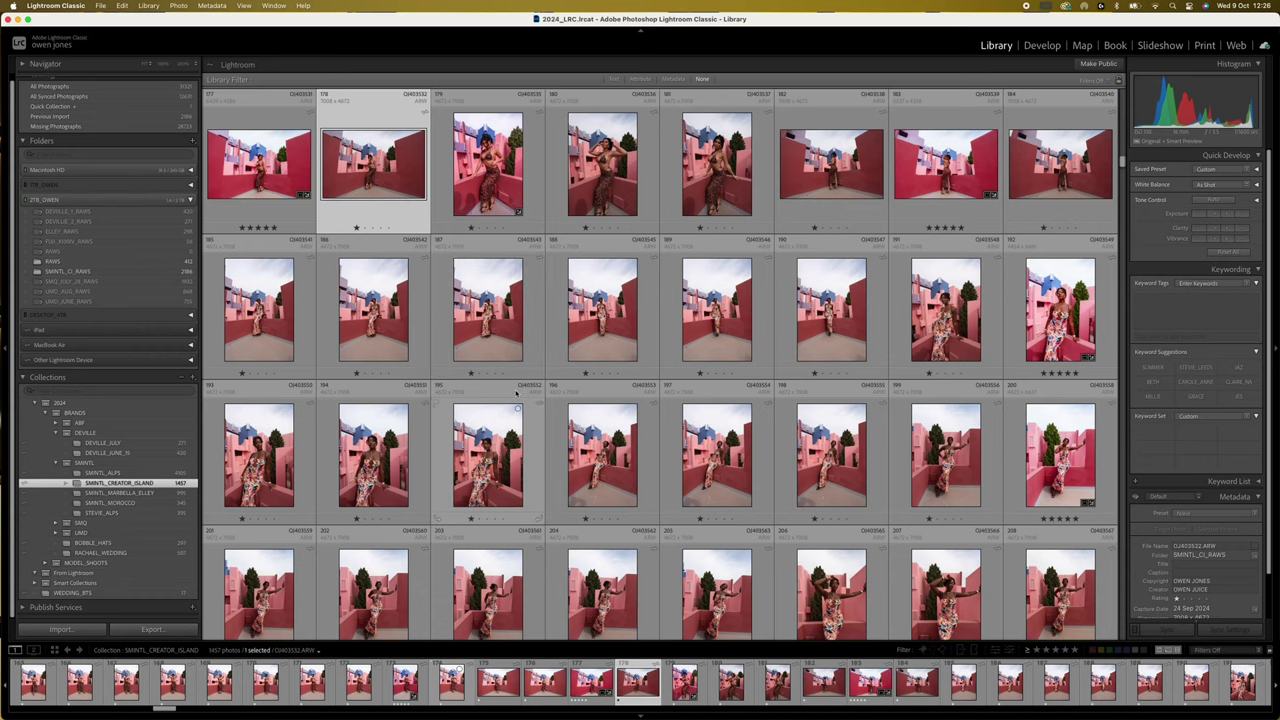
- Select the photo, open it in Develop and straighten it with the crop tool
left_click(266, 162)
left_click(398, 146)
left_click(1043, 45)
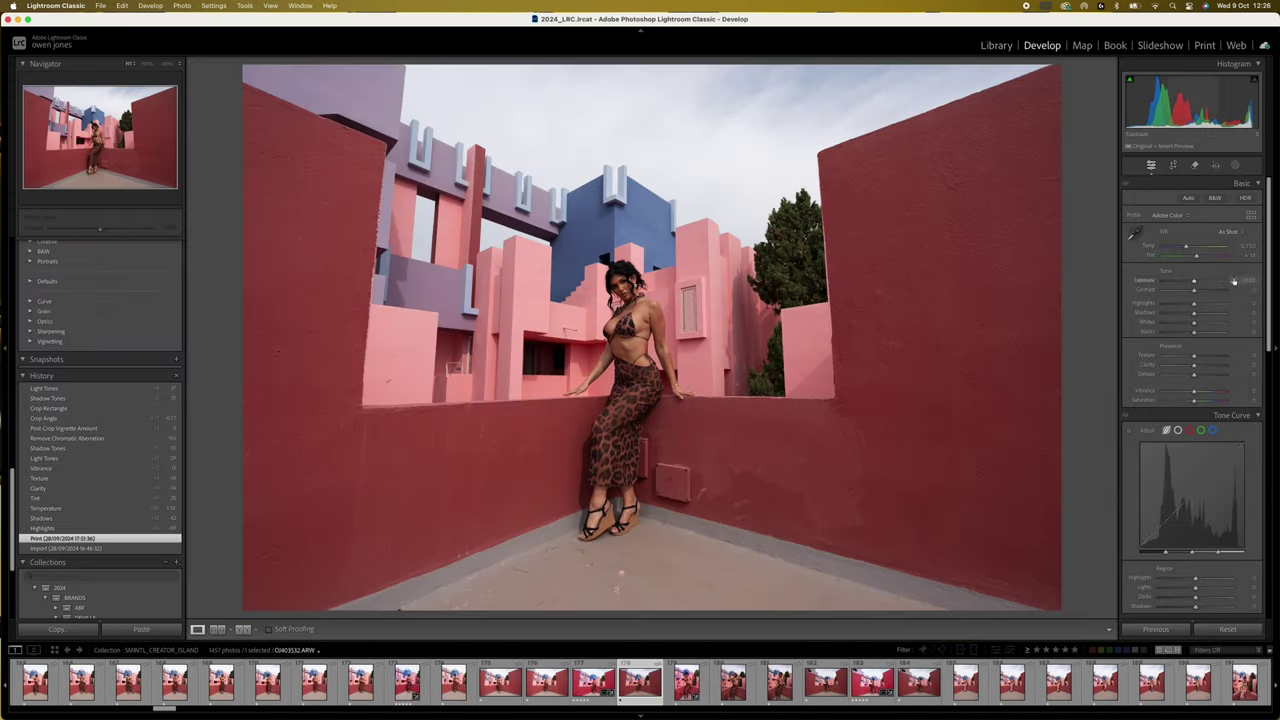
key("r")
left_click(1218, 313)
key("r")
- Lift shadows to +40, apply the Camera VV profile and lower clarity to -34
left_click(1218, 313)
left_click(1167, 215)
left_click(1190, 291)
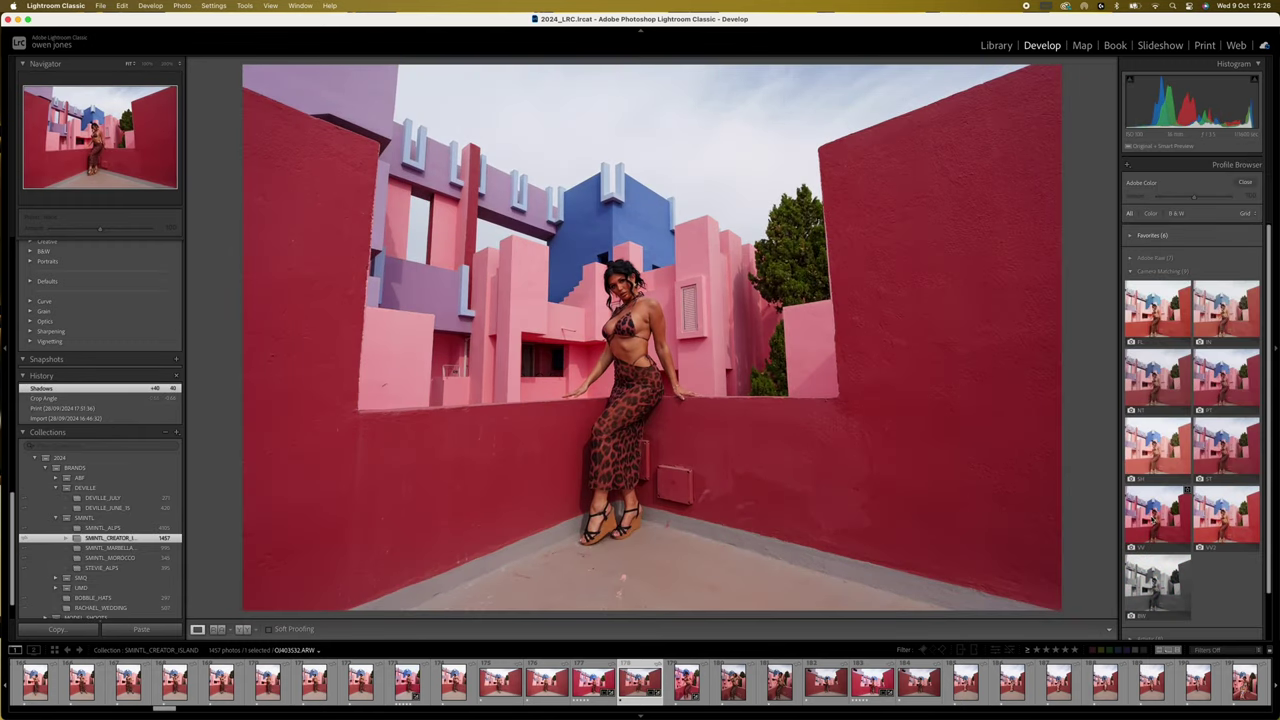
left_click(1176, 532)
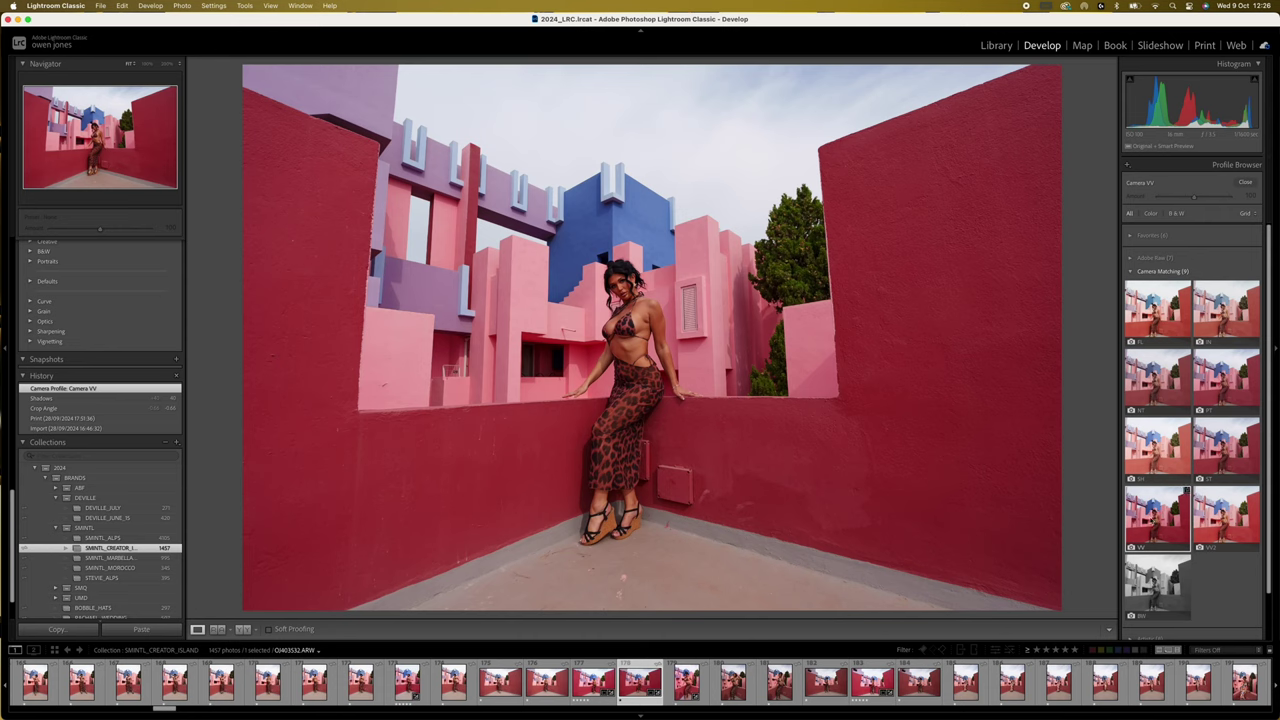
left_click(1245, 182)
left_click_drag(1194, 367, 1191, 363)
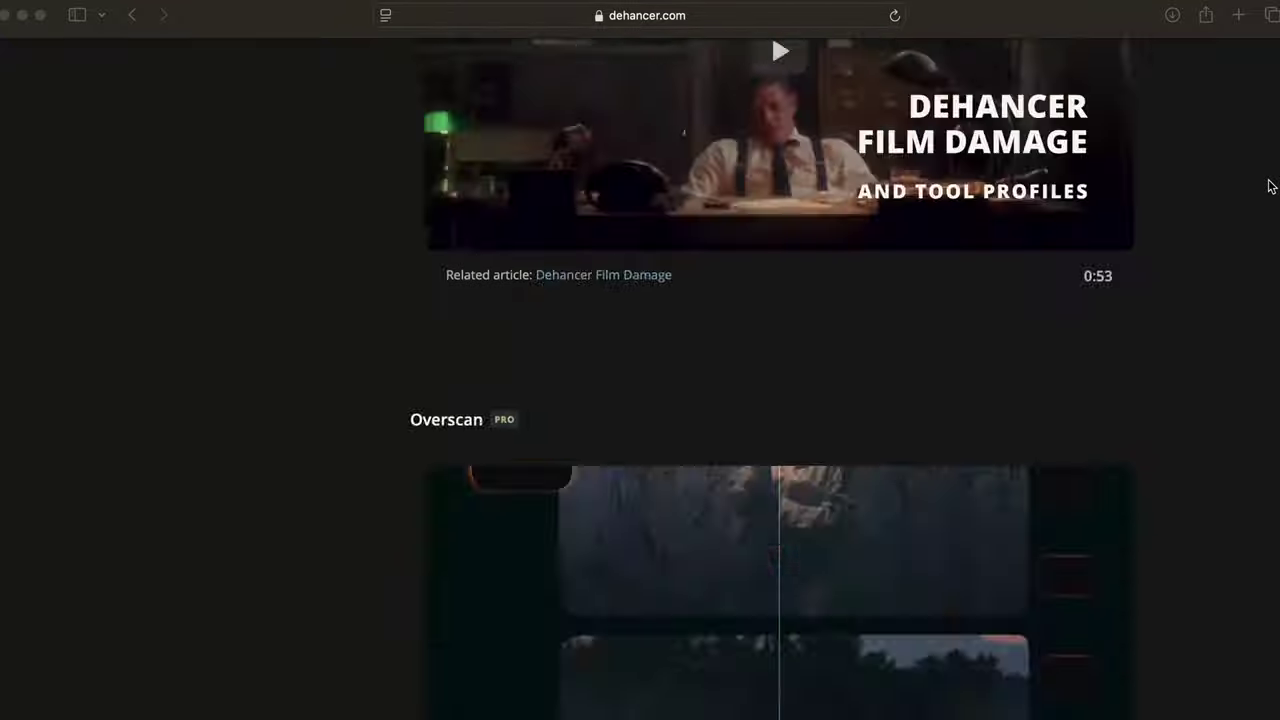
- Browse dehancer.com's film looks and open Products to view the Dehancer Pro, Lite and Film Grain plugins
scroll(1270, 186, "up", 20)
left_click(467, 94)
scroll(1250, 273, "down", 10)
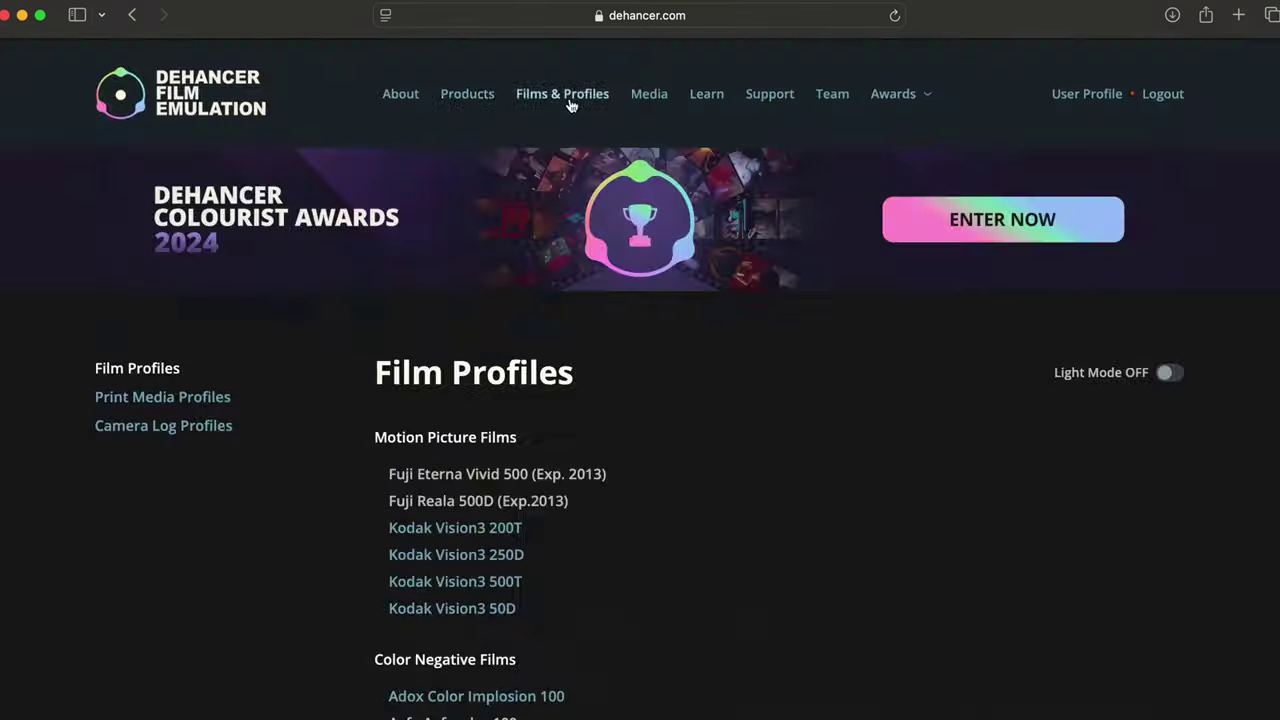
scroll(1229, 320, "down", 20)
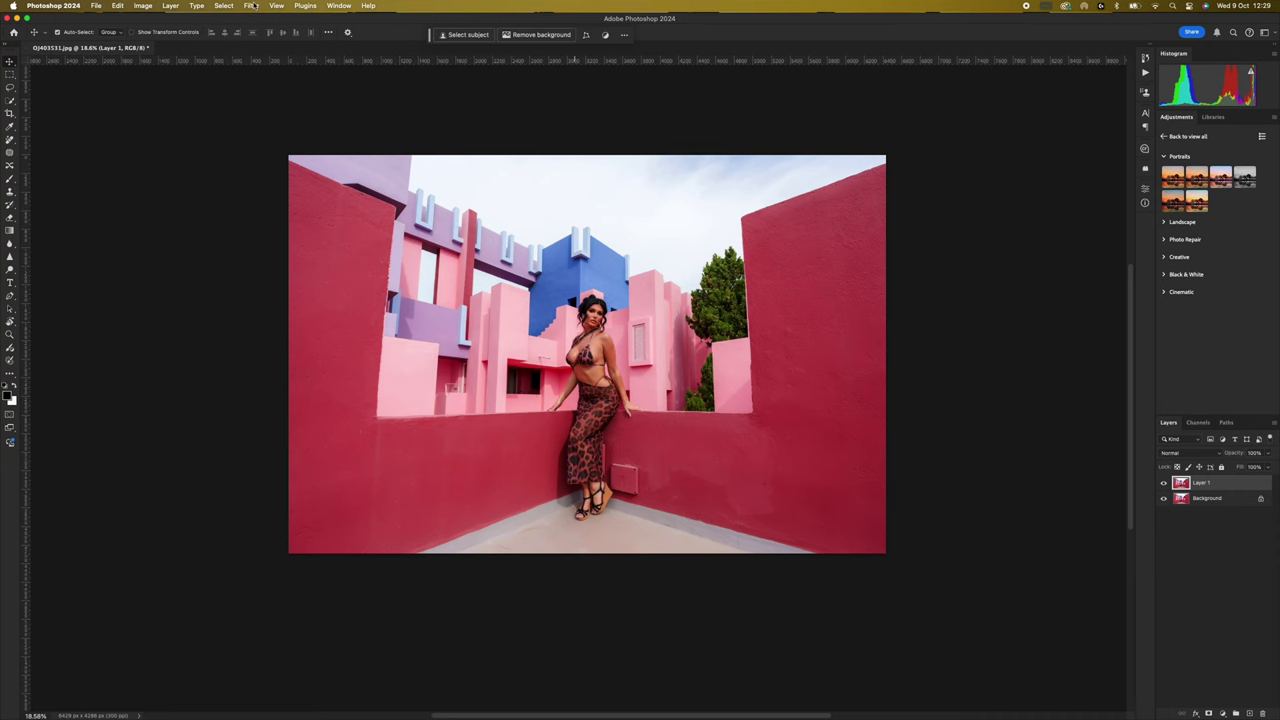
- Run Filter > Dehancer > Dehancer Film on Layer 1
left_click(252, 6)
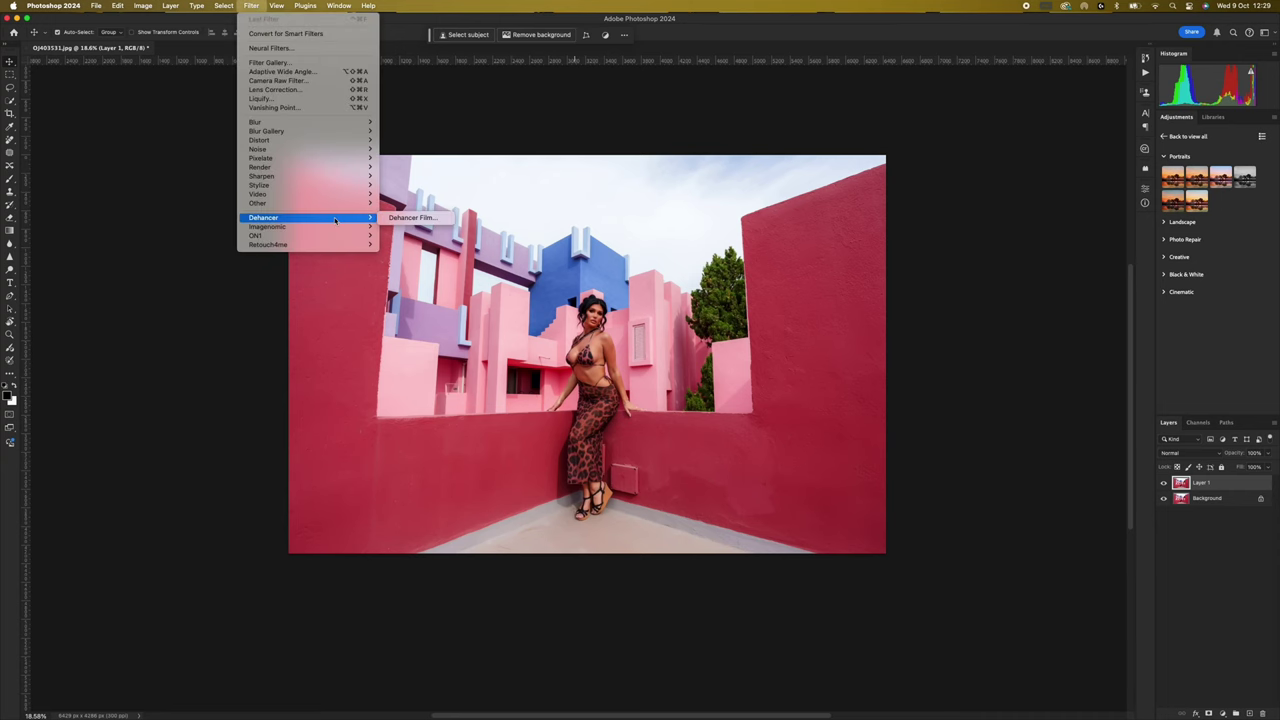
left_click(430, 218)
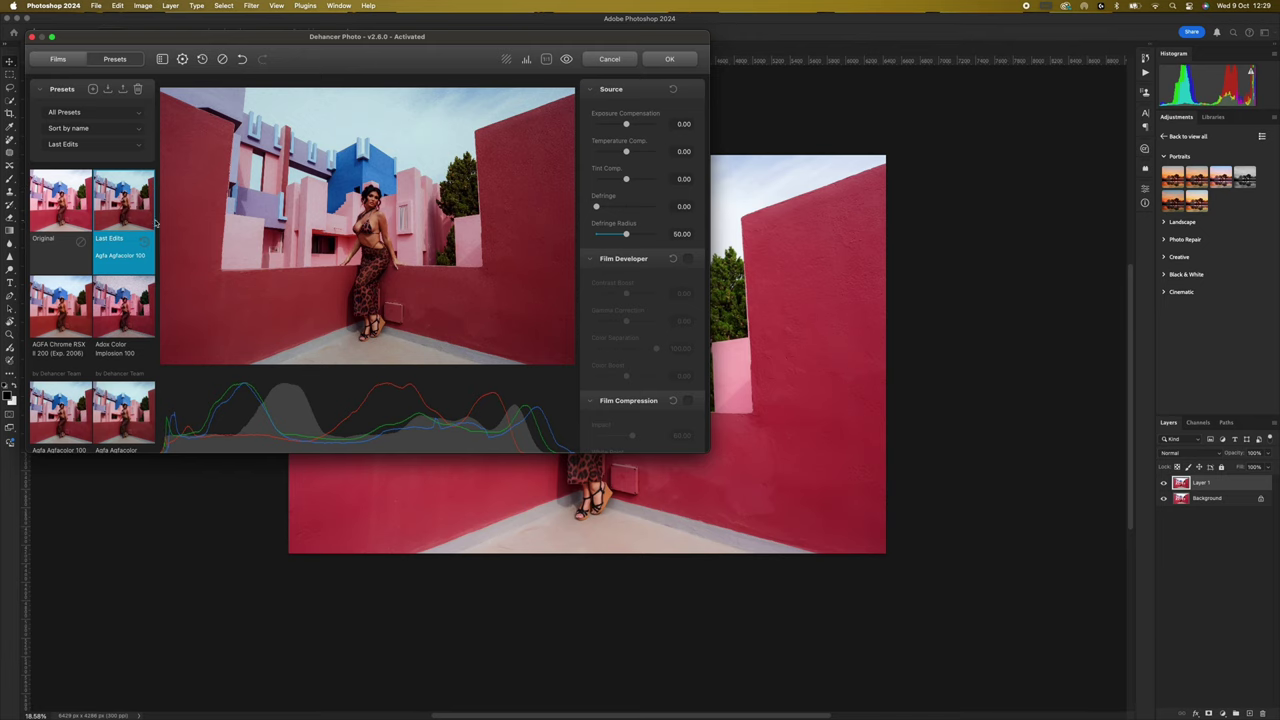
- Enlarge the Dehancer window, review the Last Edits Agfa Agfacolor 100 preset and apply it
left_click_drag(266, 37, 323, 20)
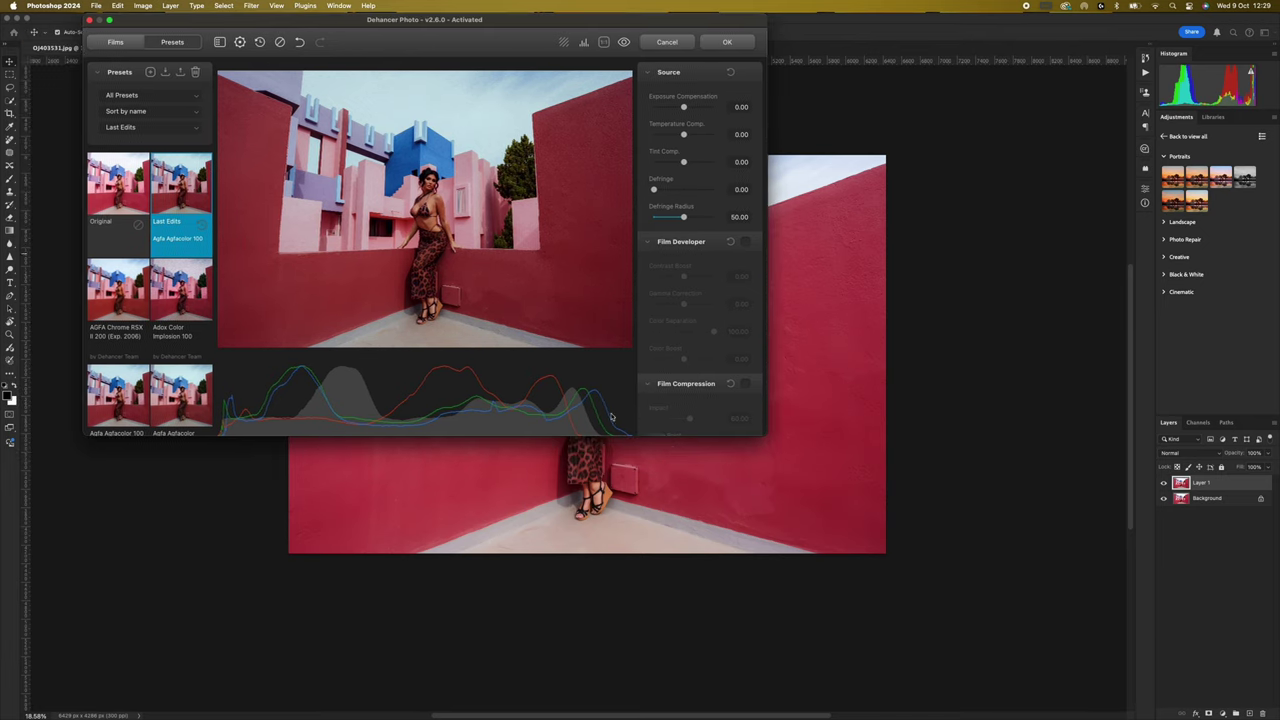
left_click_drag(760, 432, 1090, 645)
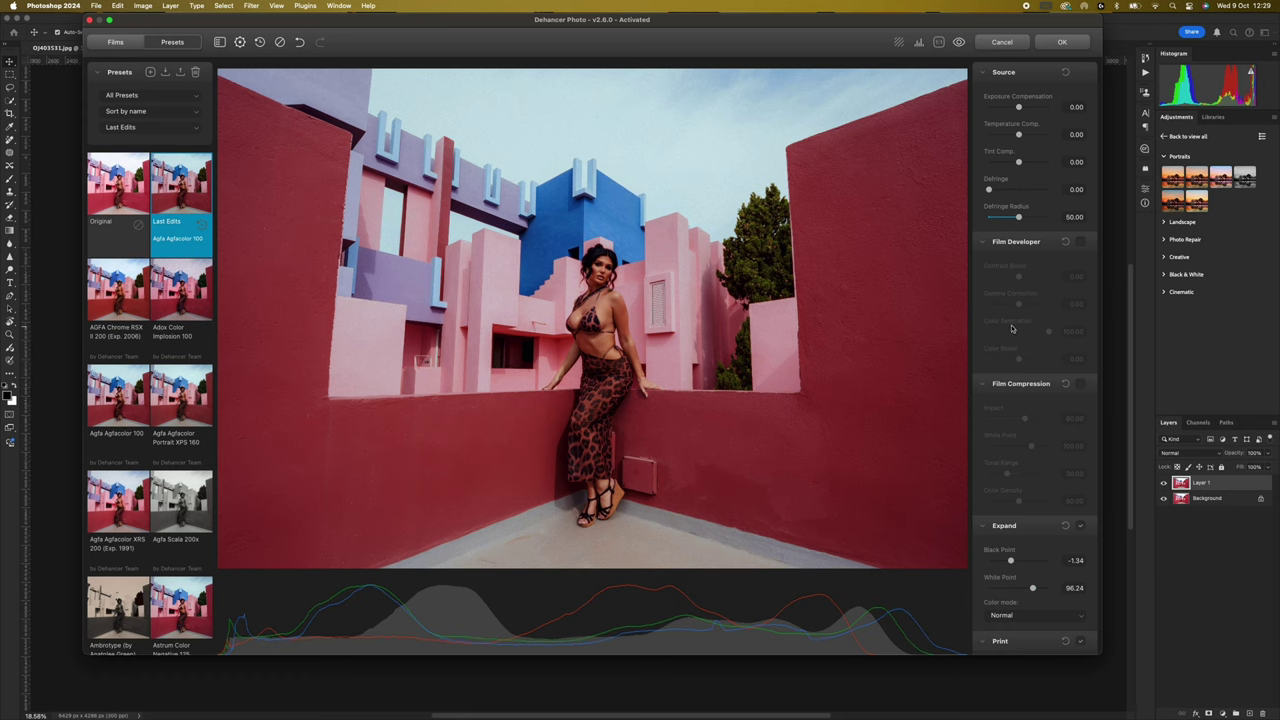
scroll(1012, 328, "down", 10)
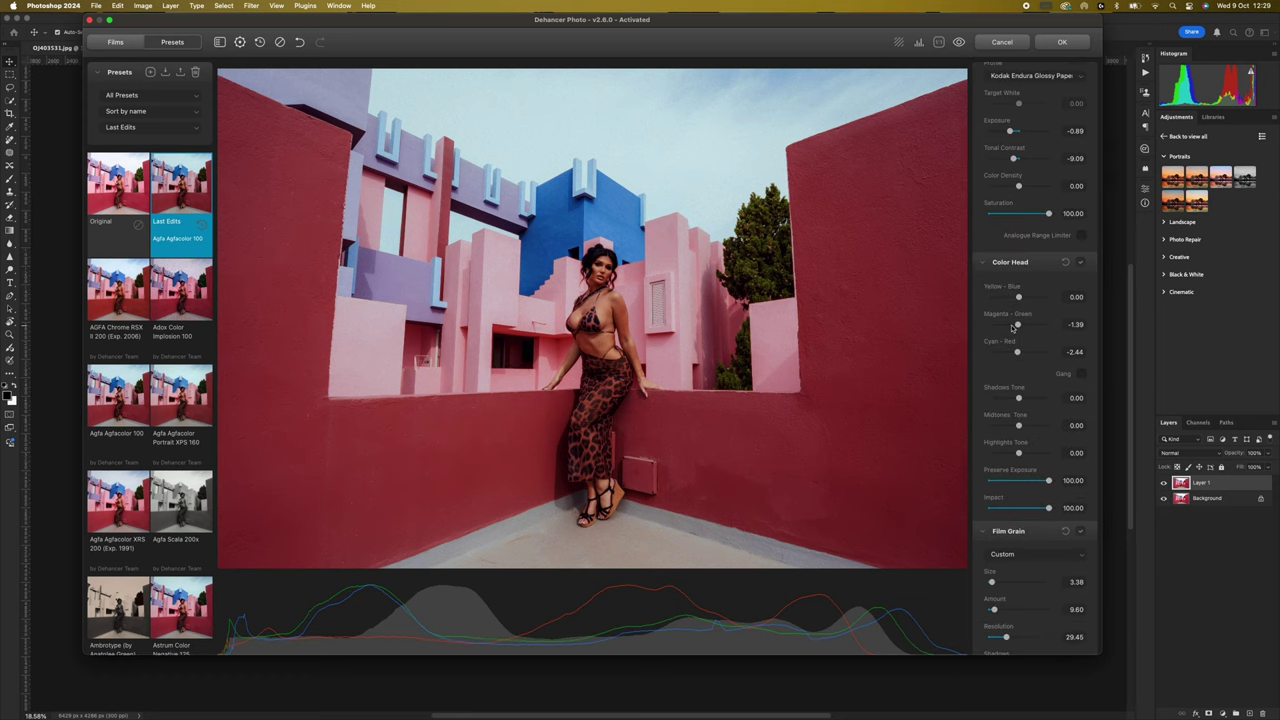
scroll(1012, 328, "down", 10)
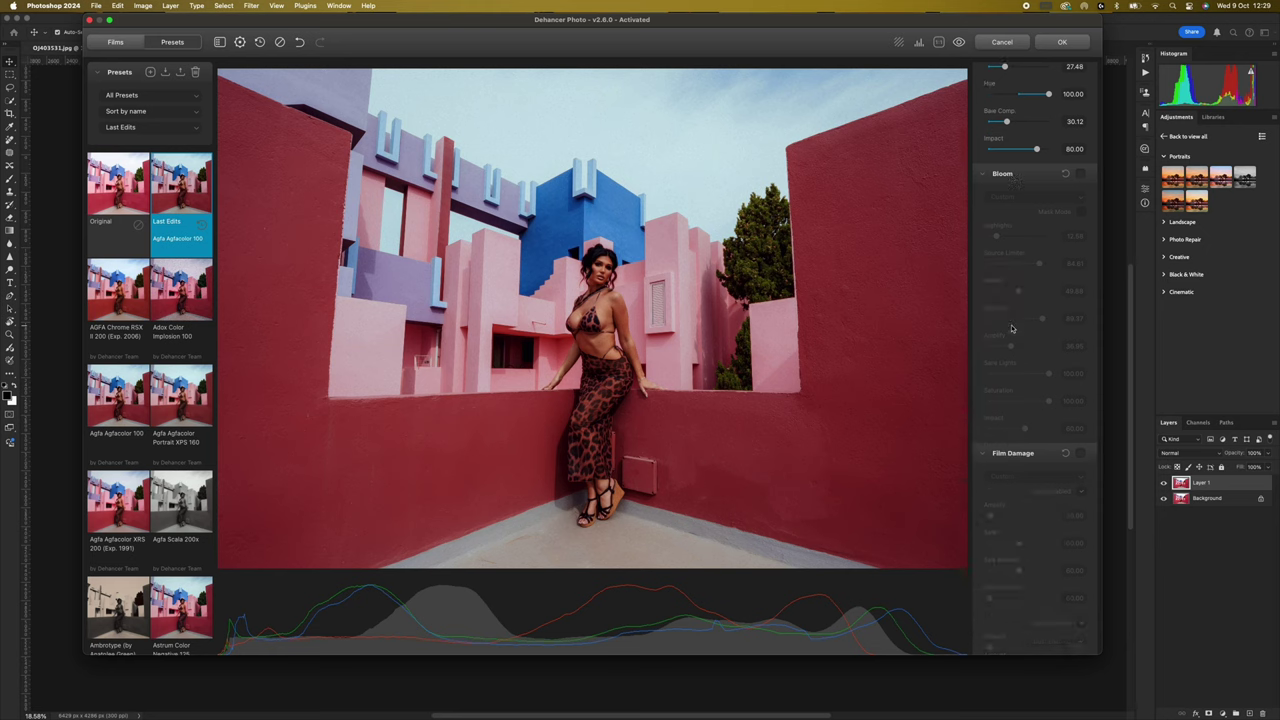
scroll(1012, 328, "up", 20)
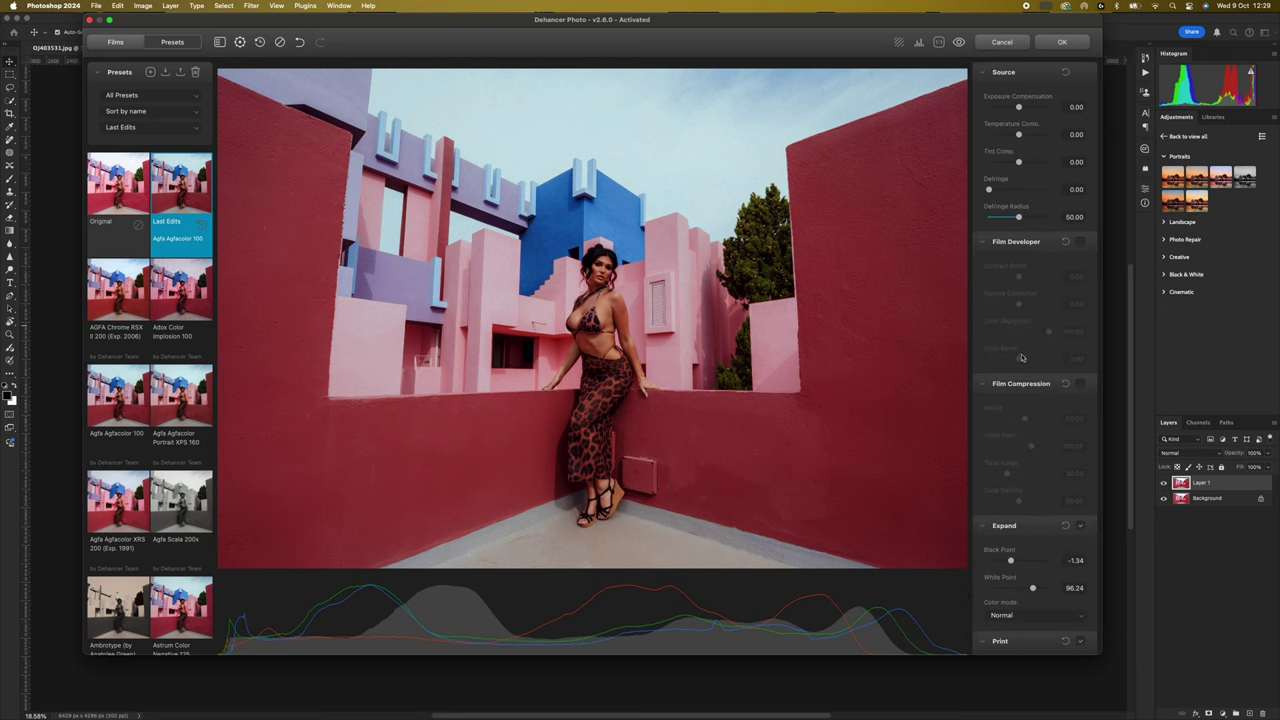
scroll(1021, 357, "down", 1)
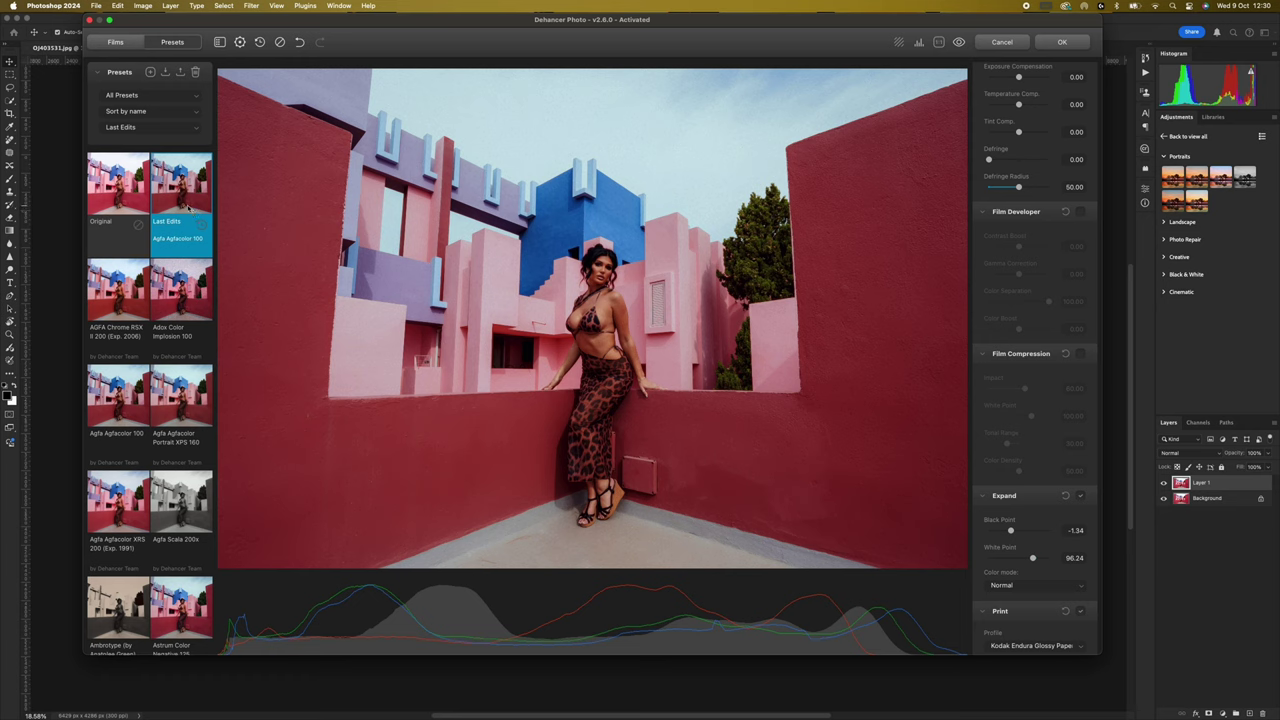
left_click(1075, 44)
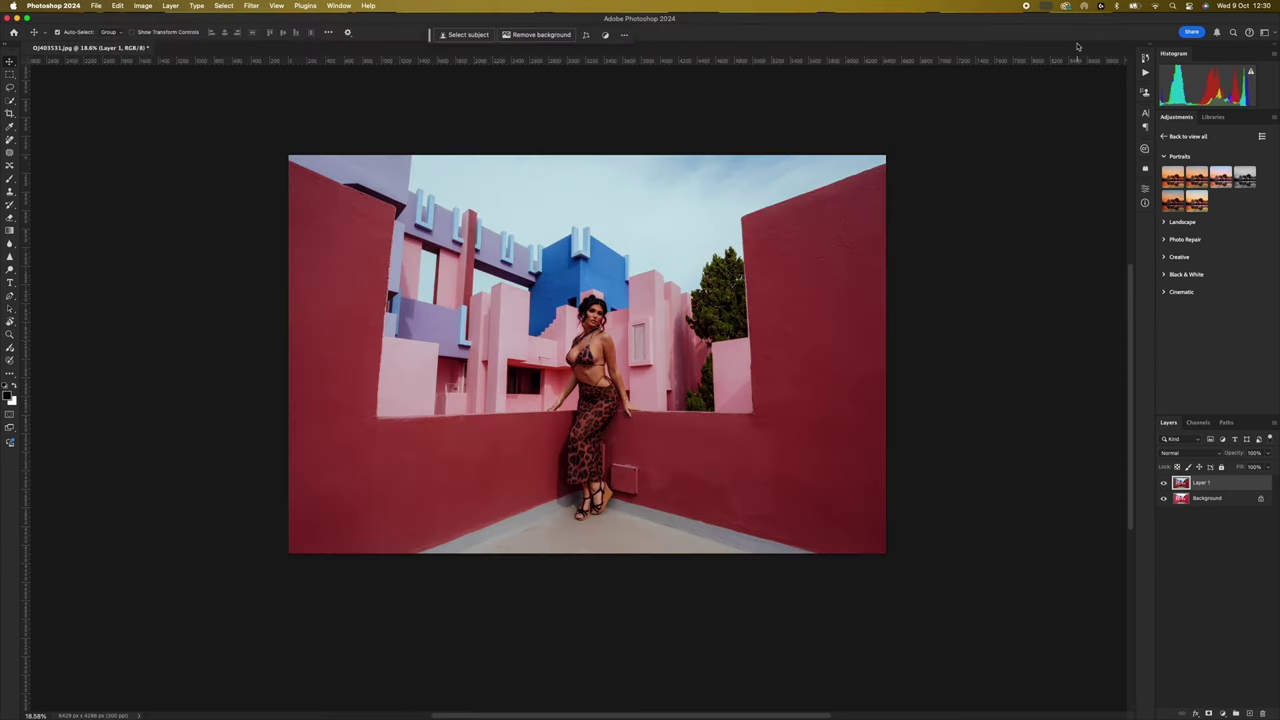
- Drop Layer 1 opacity to 80% and apply Levels with input black 5 and white 227
scroll(731, 334, "up", 3)
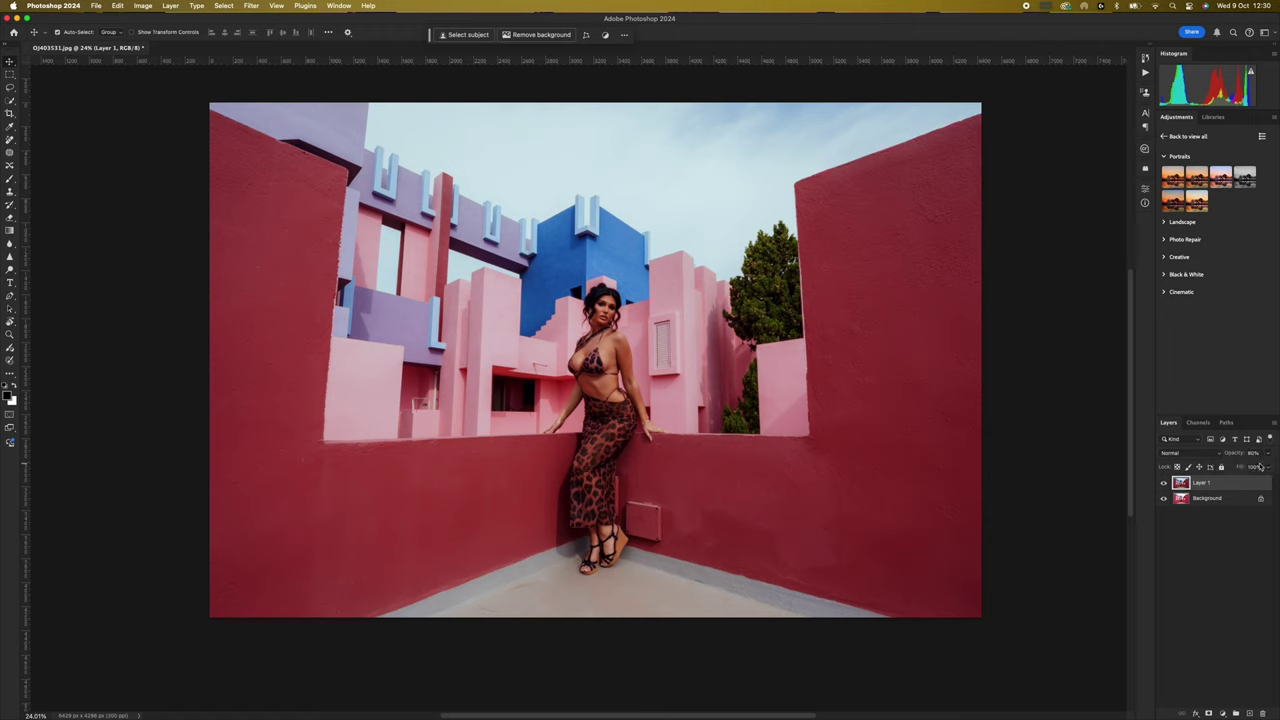
key("super+l")
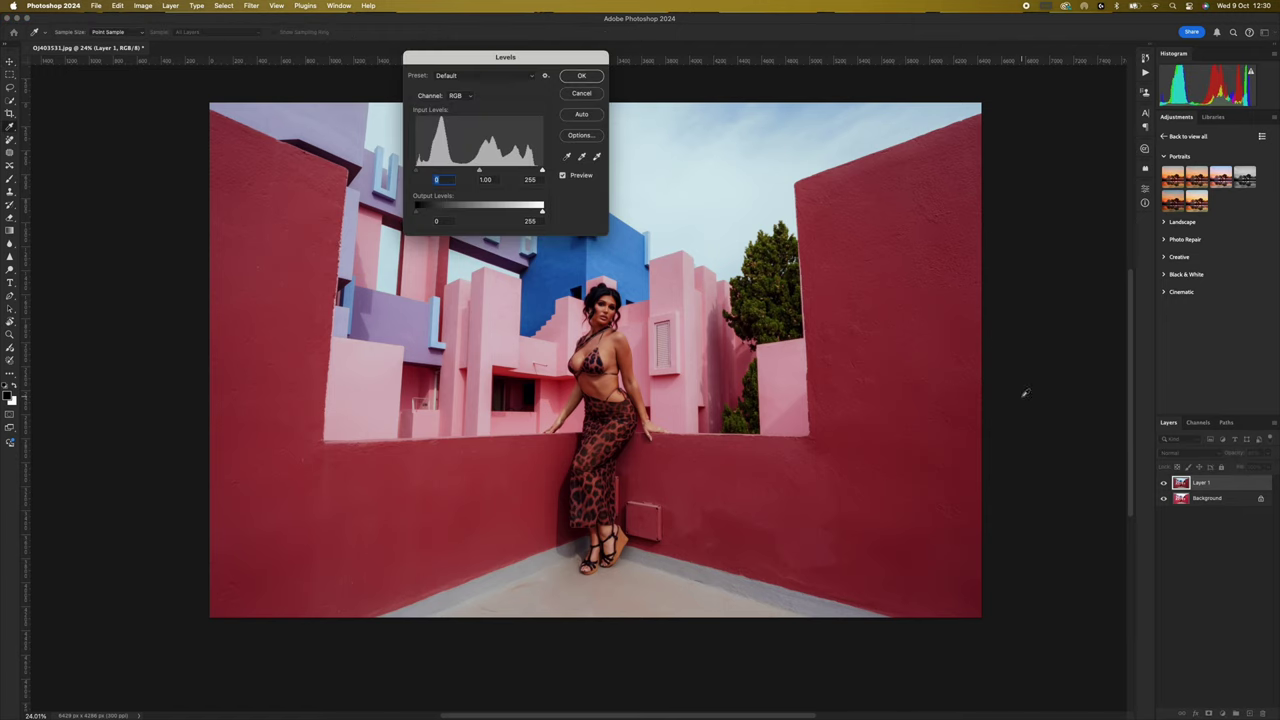
left_click_drag(504, 63, 967, 90)
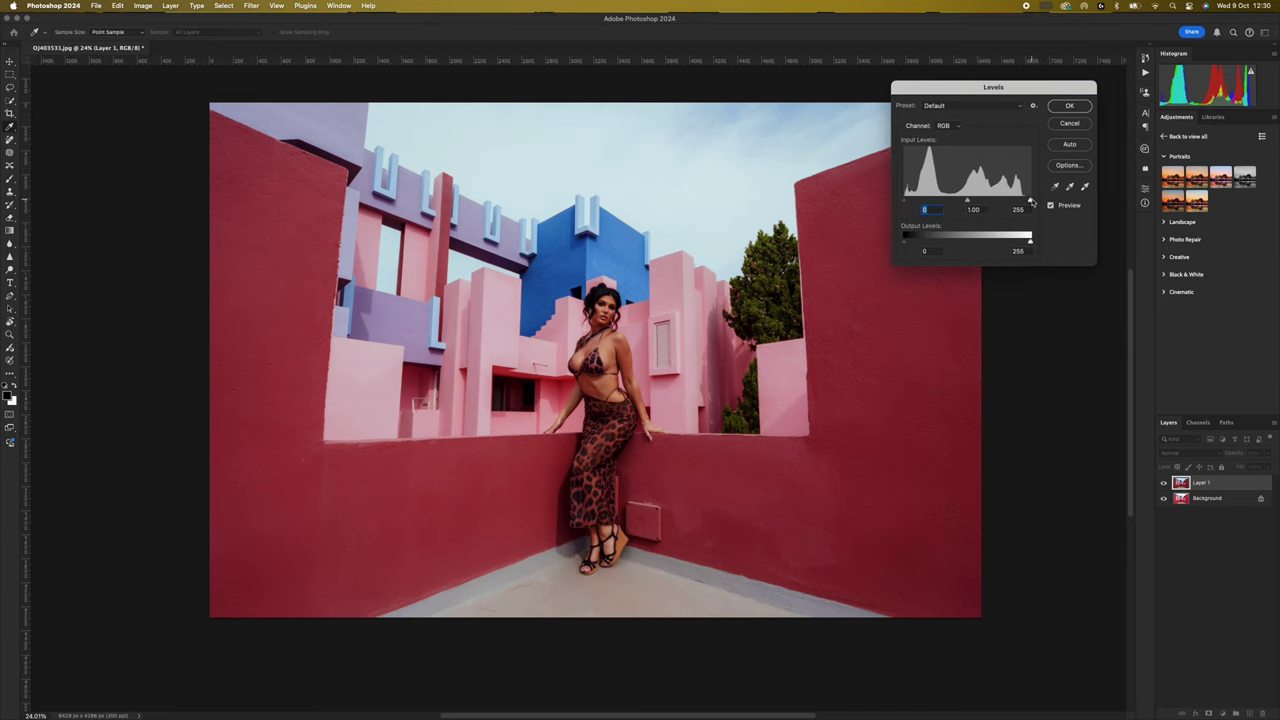
left_click_drag(1031, 201, 1021, 199)
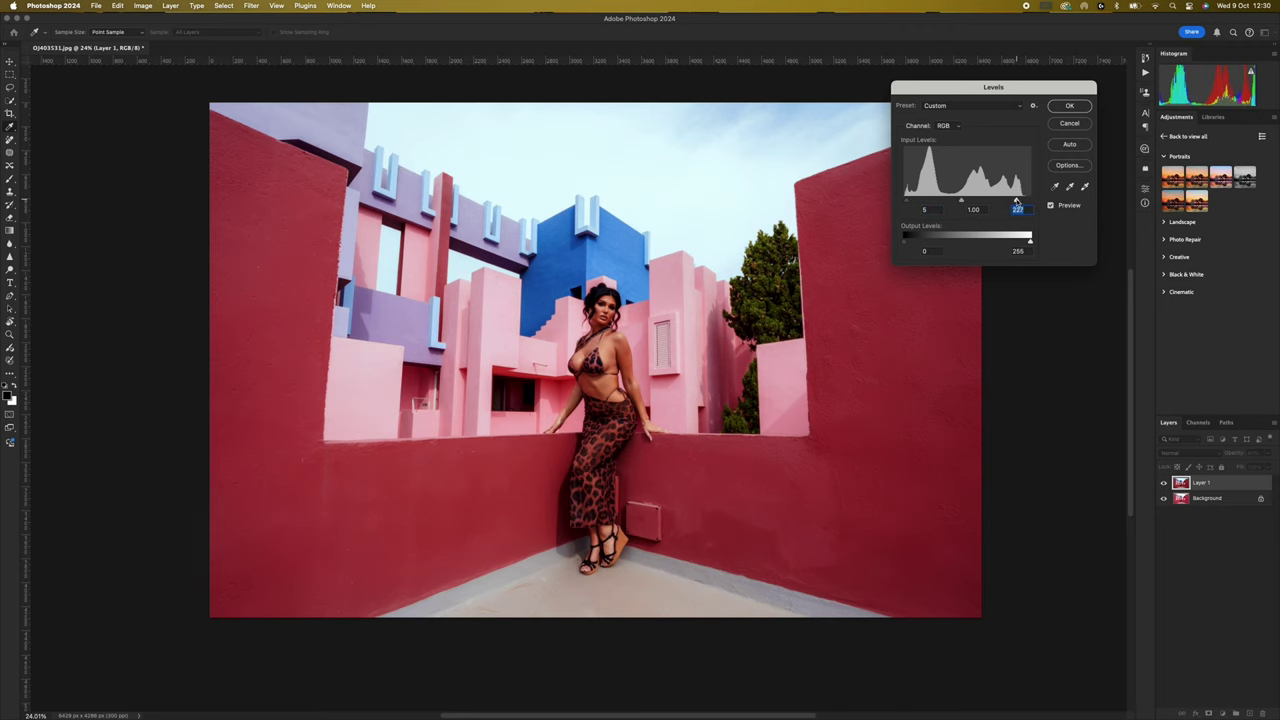
left_click(1076, 109)
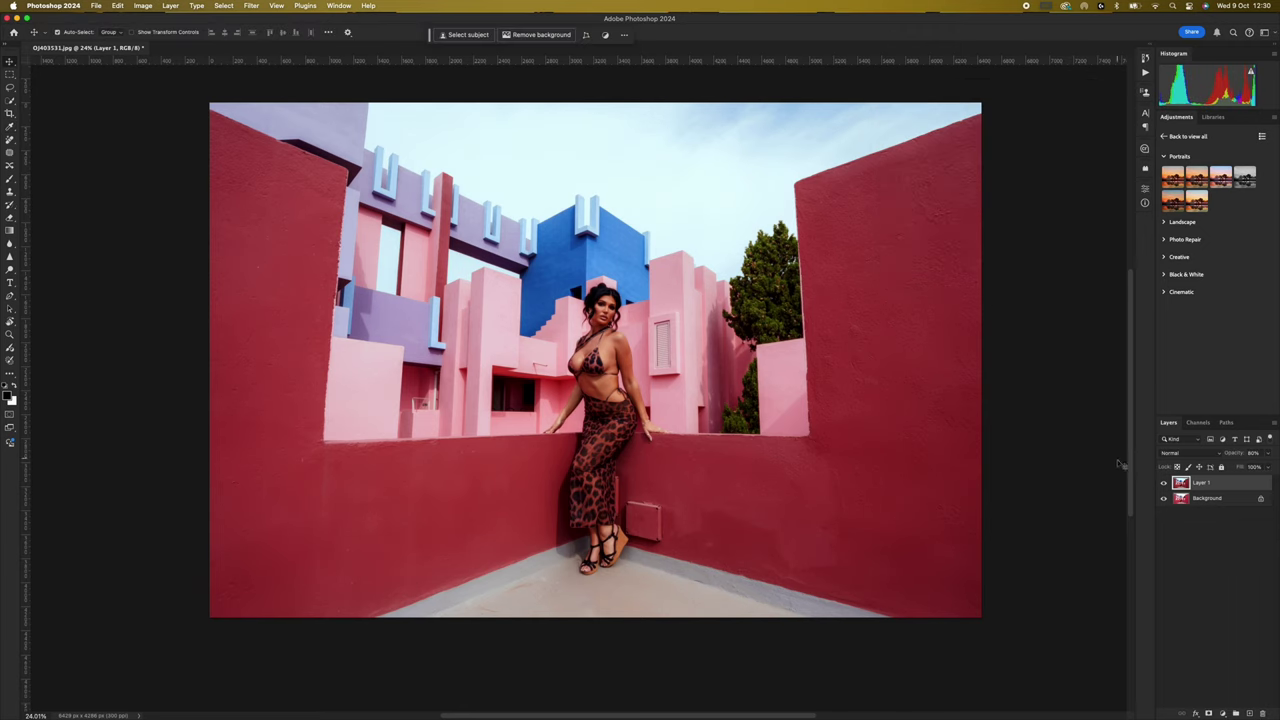
left_click(1163, 483)
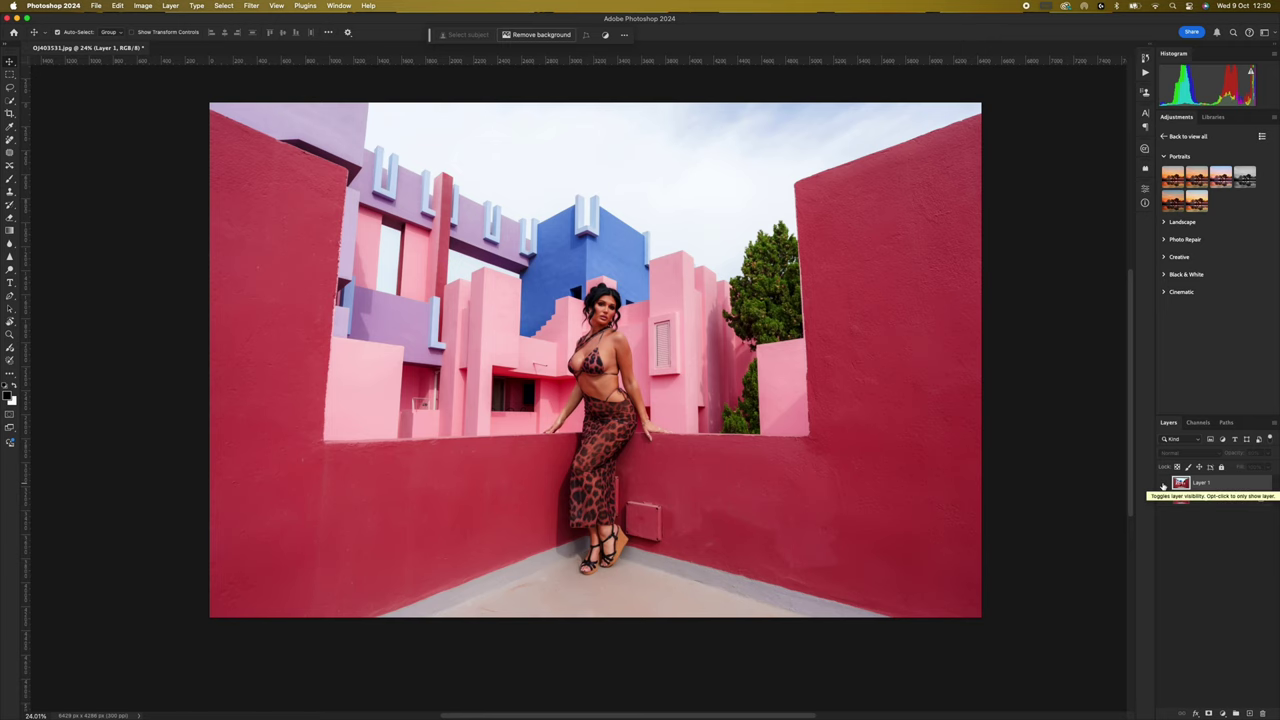
left_click(1163, 483)
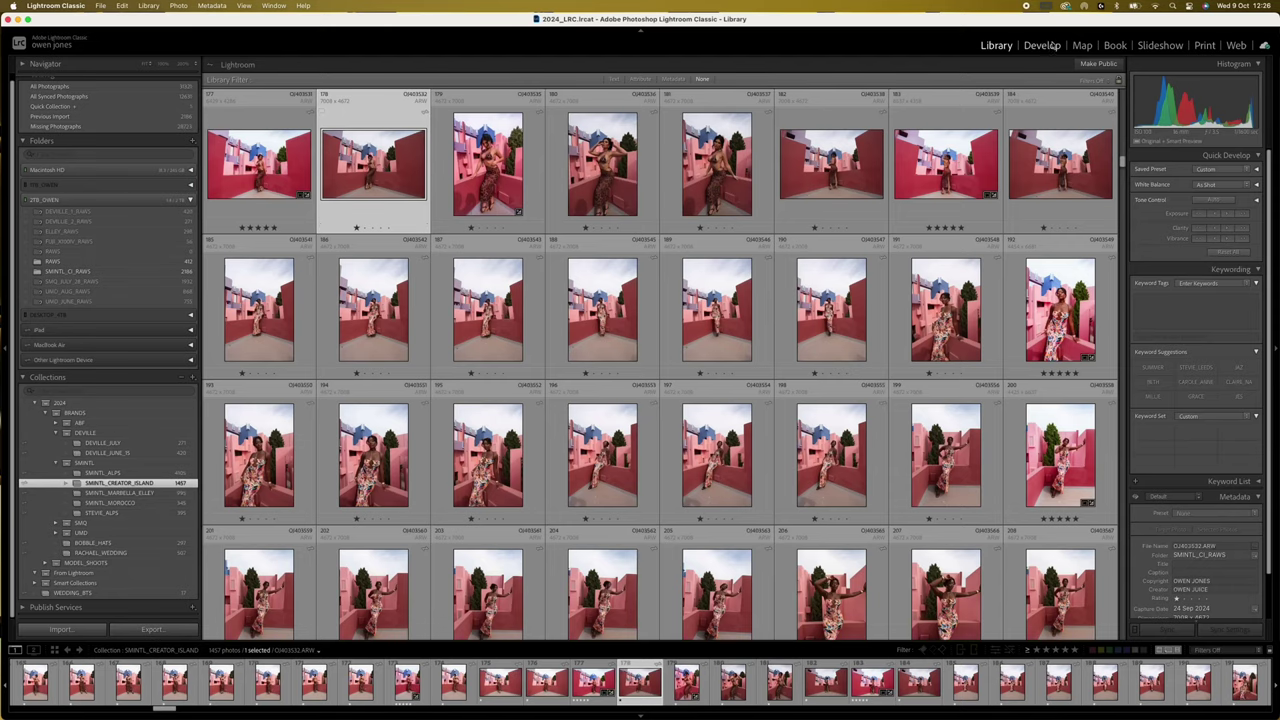
- Open the next pink-wall photo in Develop, apply Camera VV, shadows +40 and clarity -34
left_click(1041, 45)
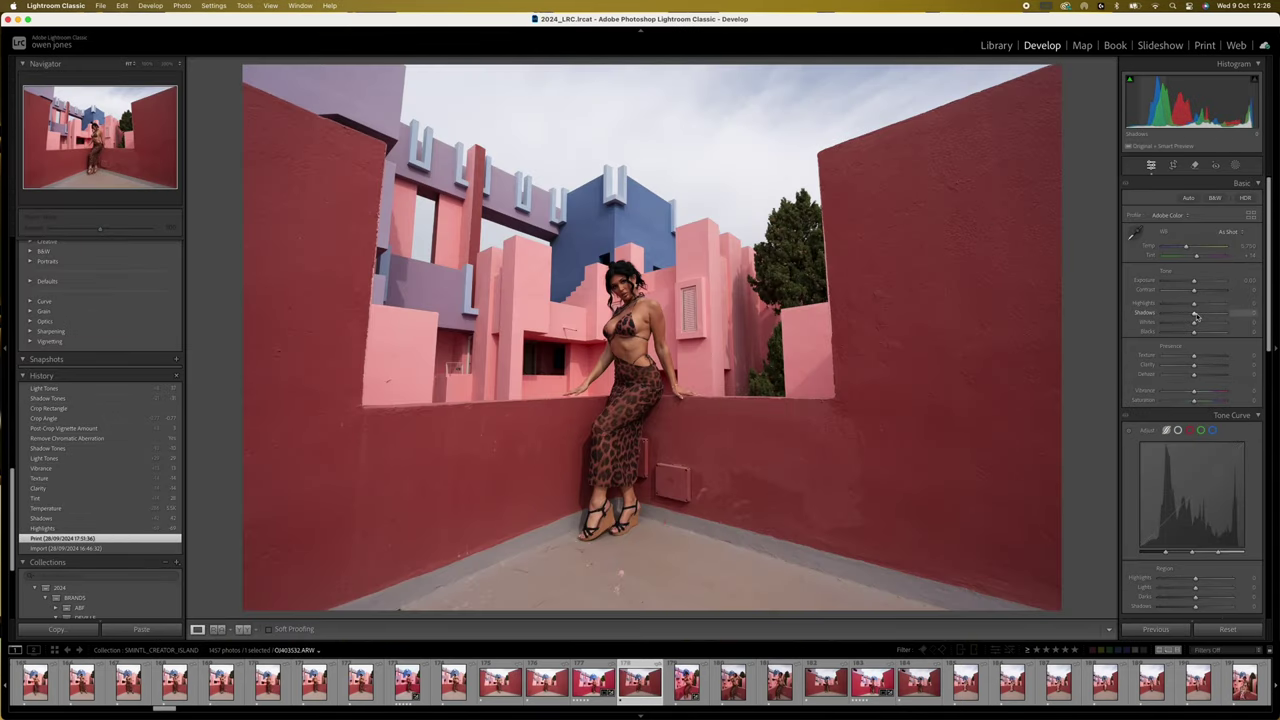
left_click(1176, 165)
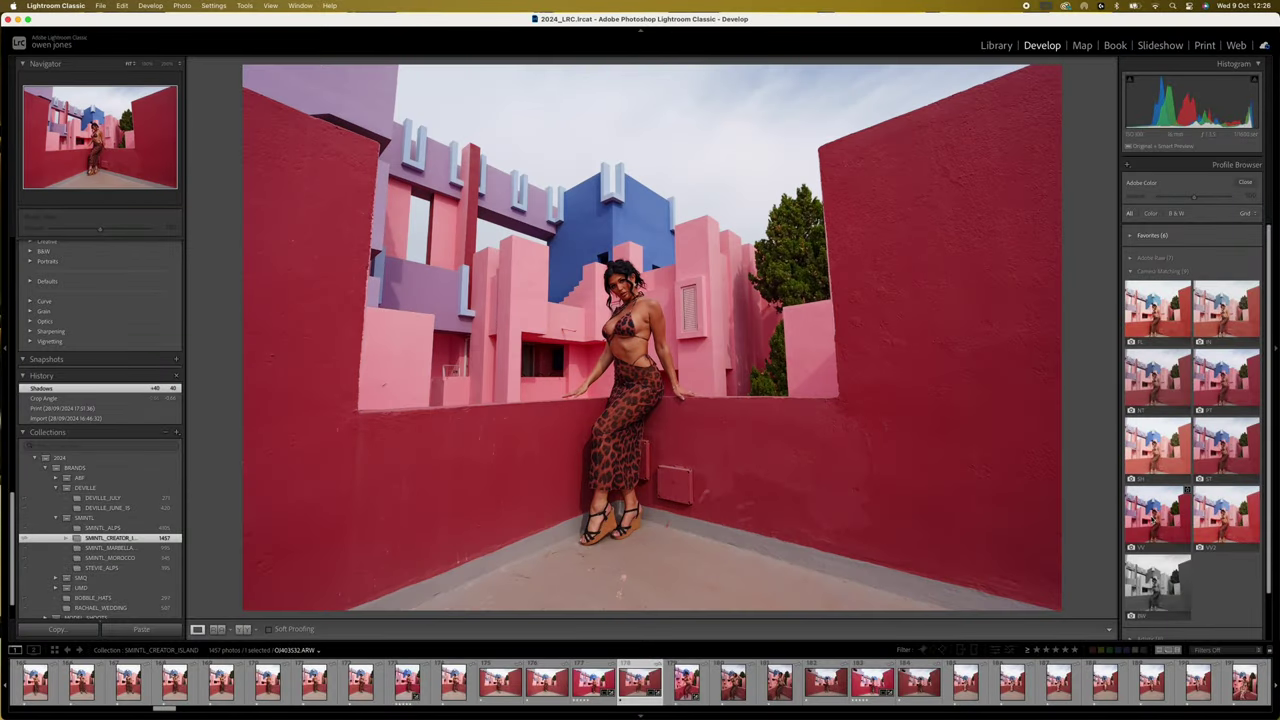
left_click(1156, 515)
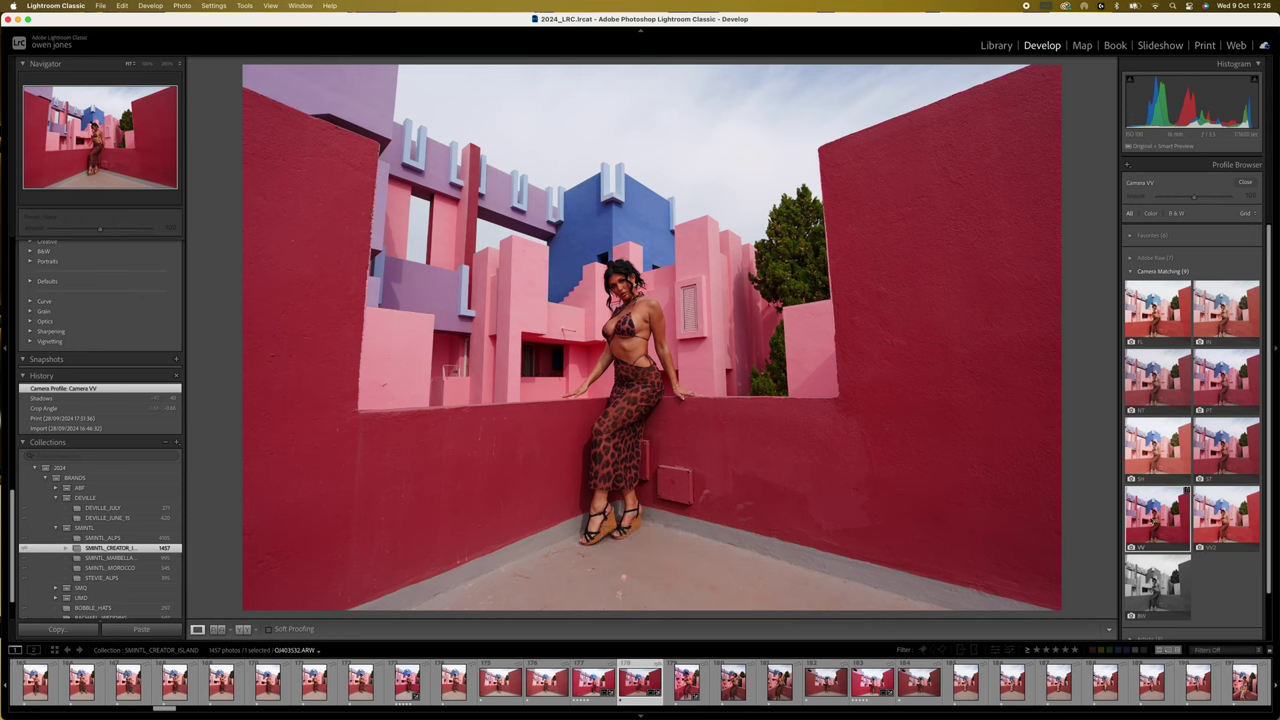
left_click(1244, 183)
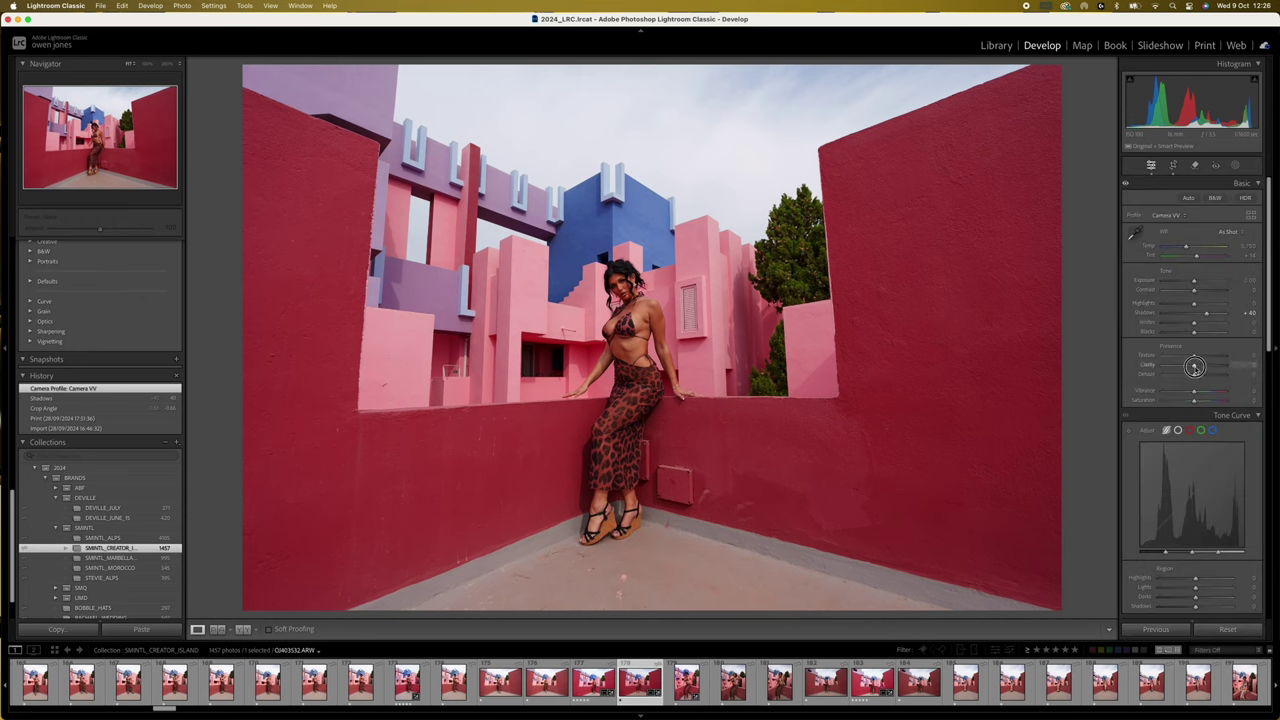
left_click_drag(1190, 366, 1189, 368)
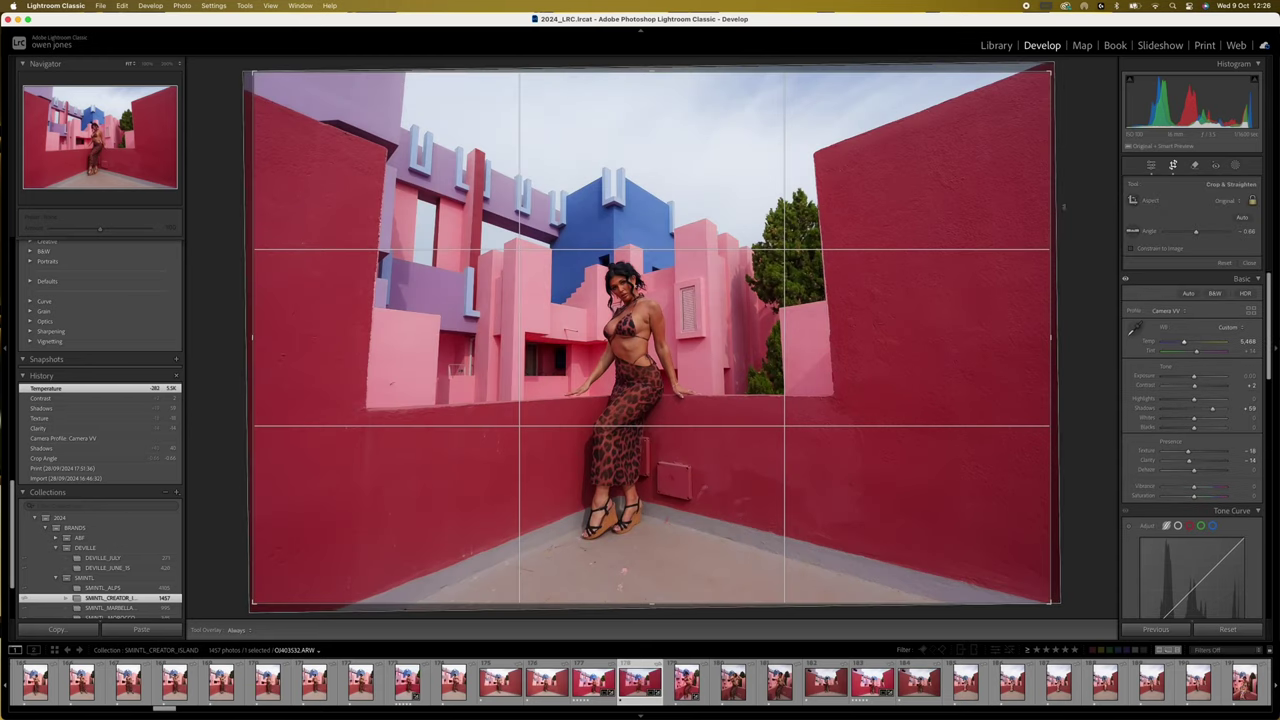
- Re-straighten the crop angle, with temp 5,468, shadows +59, texture -18 and clarity -14
left_click_drag(1066, 213, 1062, 205)
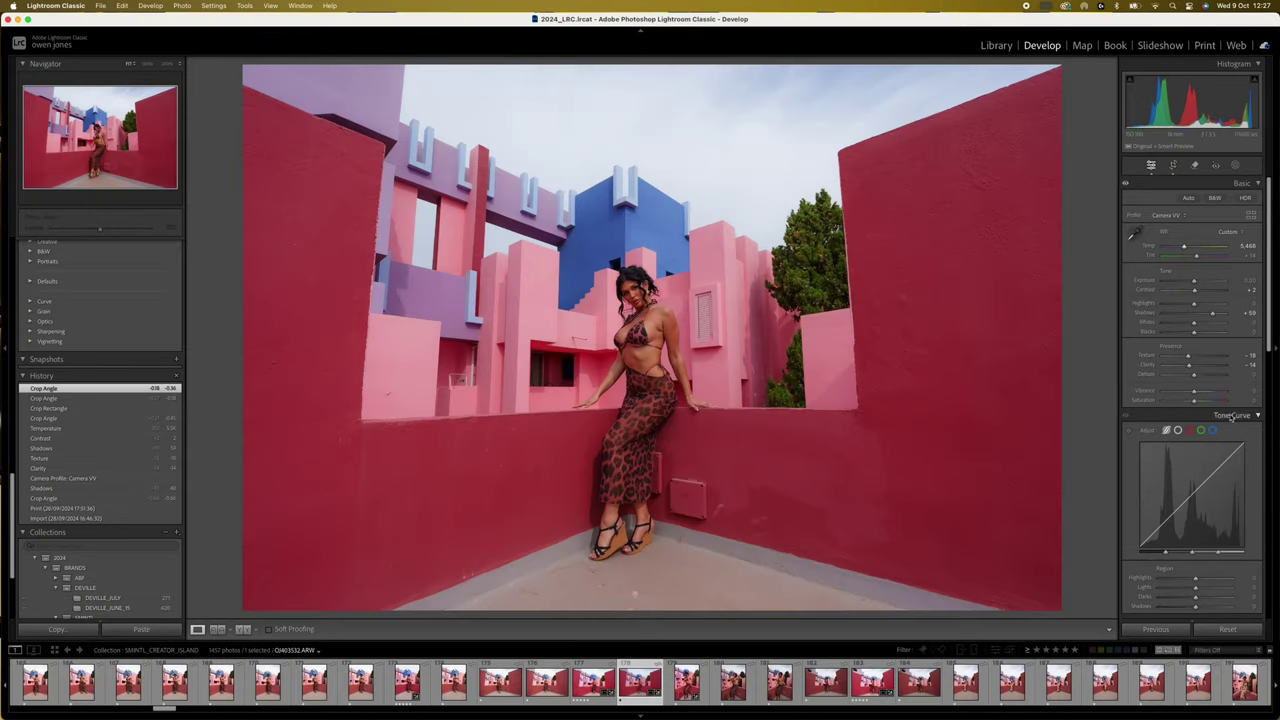
- Set tone curve Lights +25 and Shadows -14, saturation -9, vibrance +2, then check the face zoomed in
left_click_drag(1199, 495, 1199, 484)
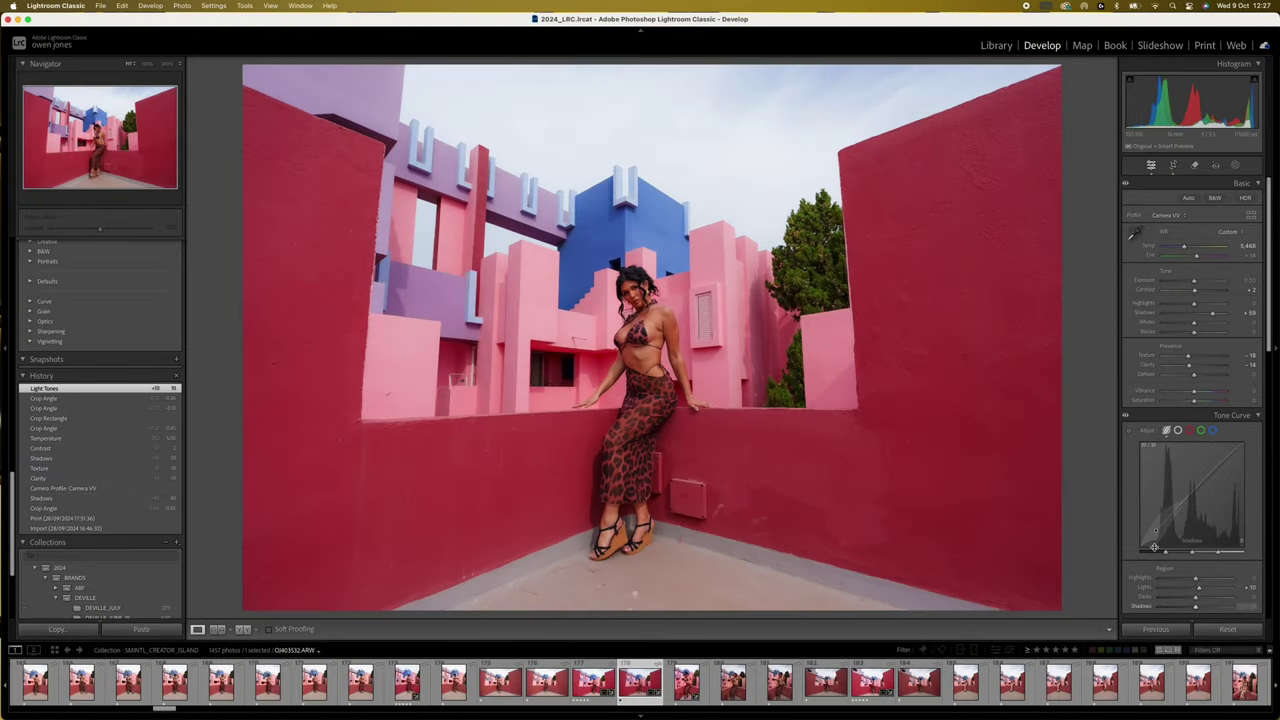
left_click_drag(1157, 530, 1158, 540)
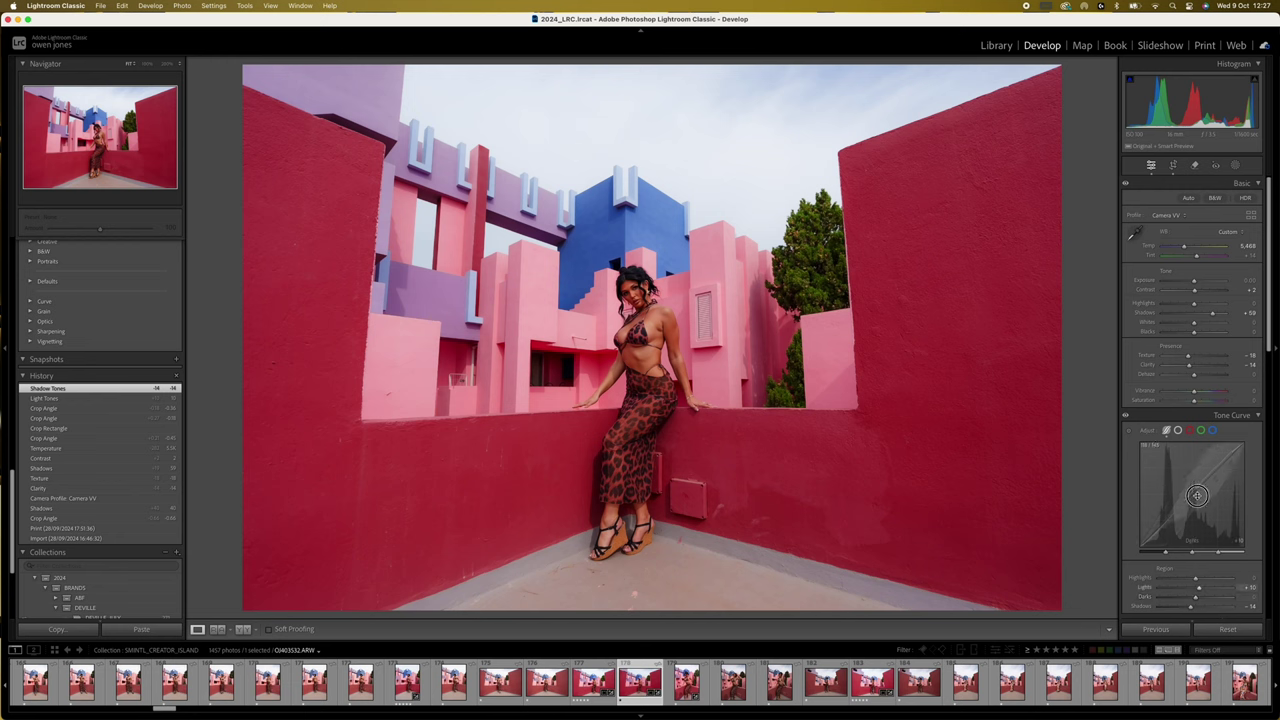
left_click_drag(1197, 482, 1197, 468)
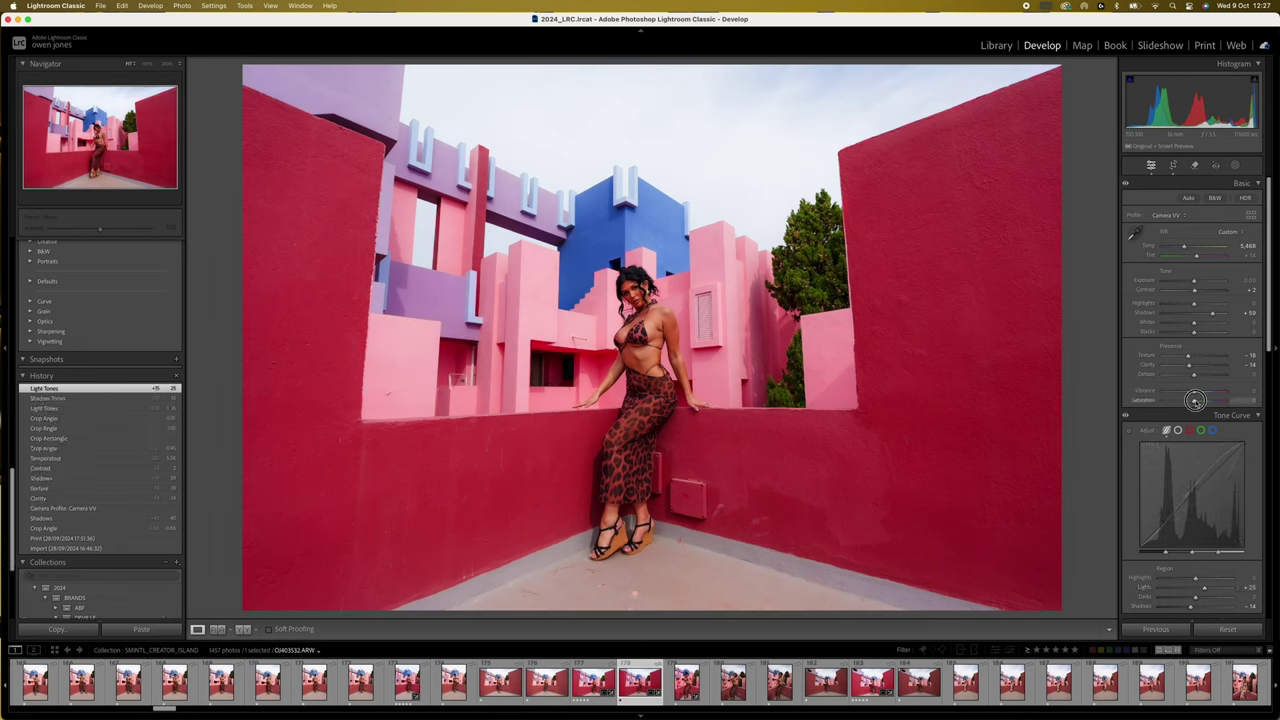
left_click_drag(1191, 400, 1189, 400)
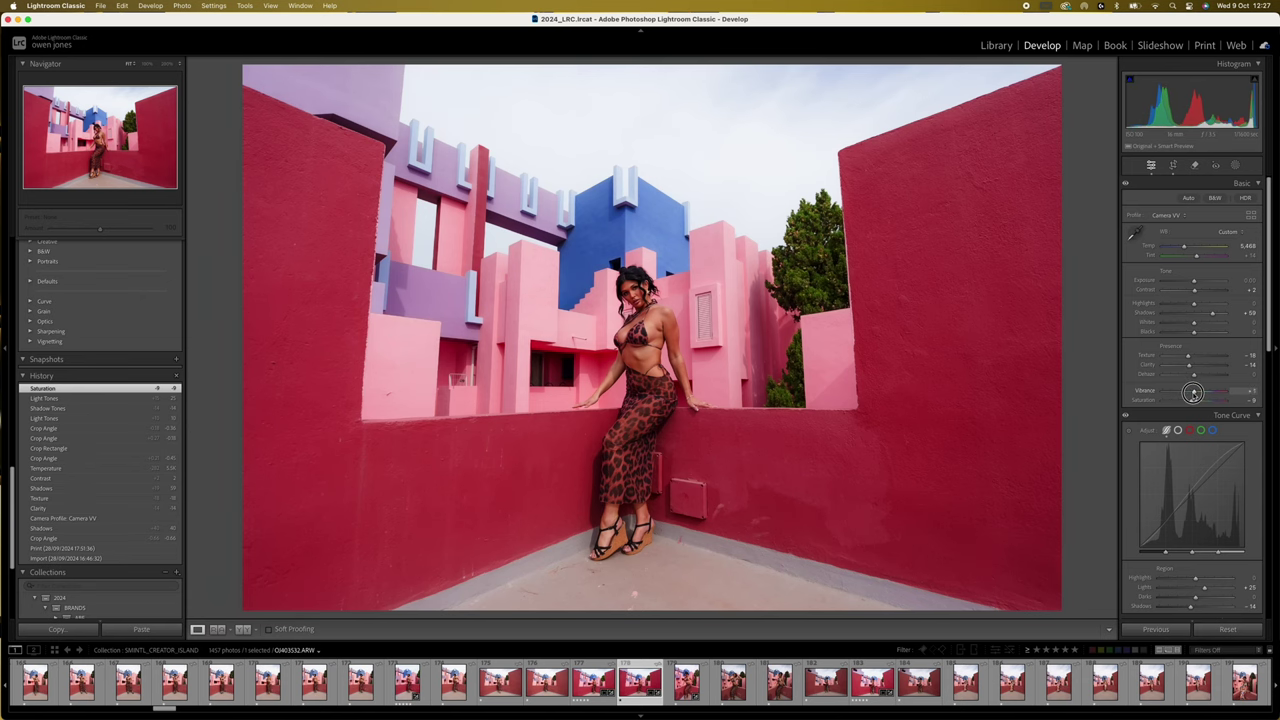
left_click_drag(1192, 393, 1194, 391)
left_click(632, 290)
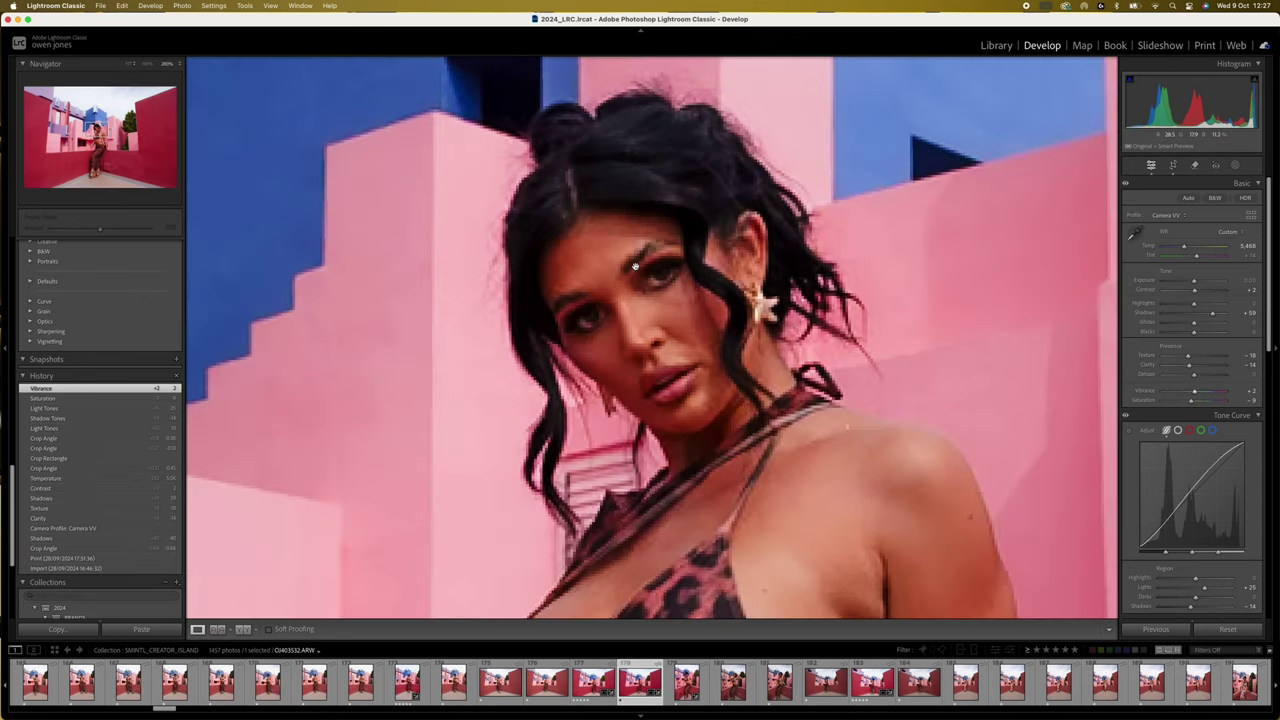
left_click(634, 266)
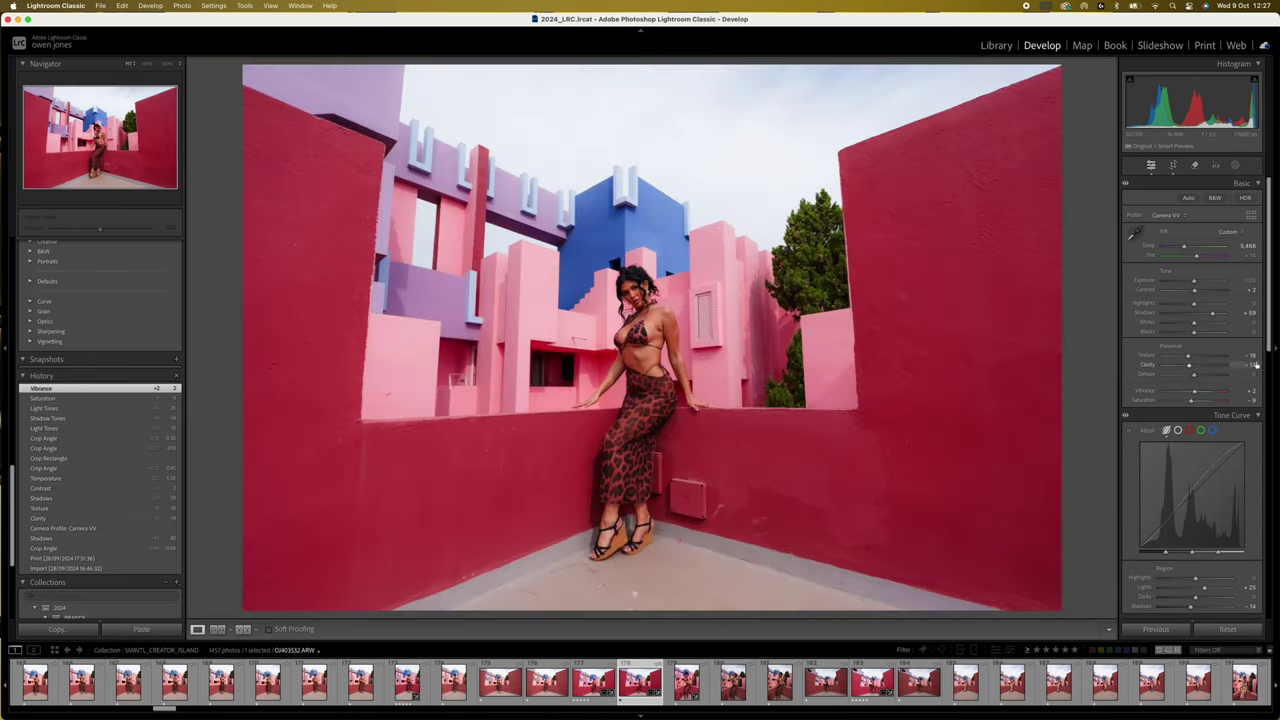
scroll(1188, 400, "down", 5)
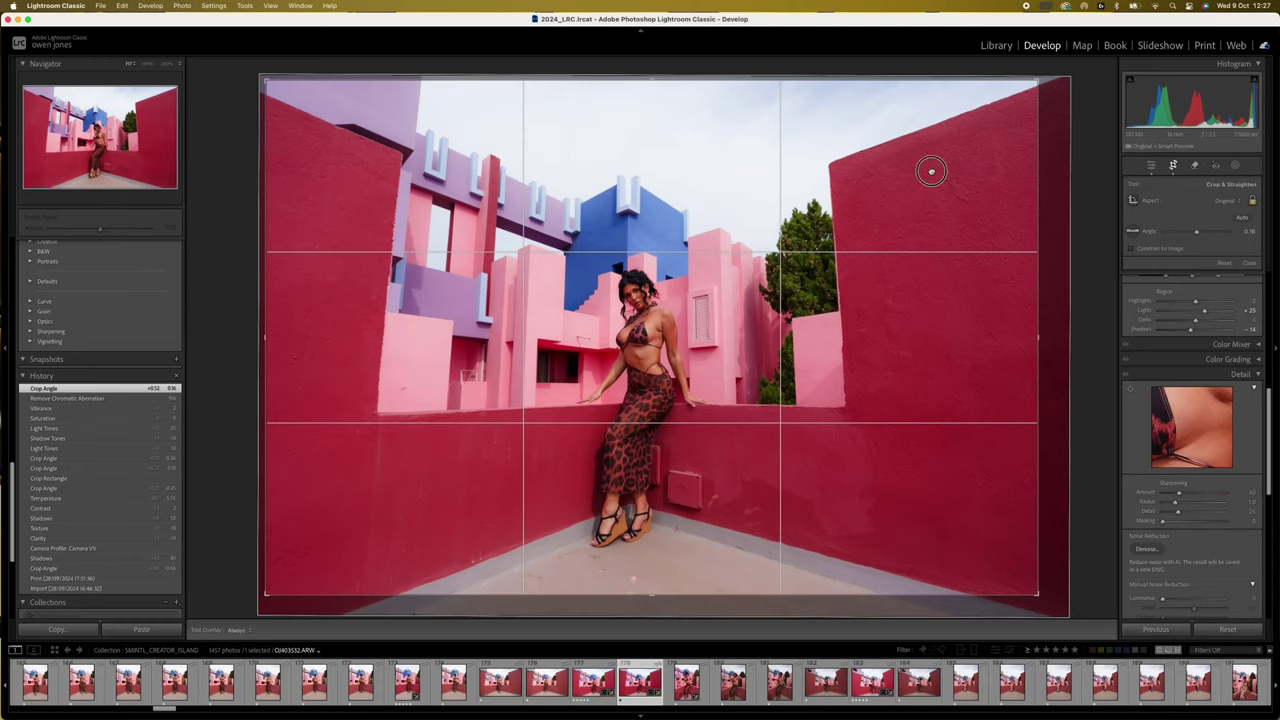
- Commit the crop and set highlights -71, shadows +63, whites +13, blacks -9, saturation -14
key("Return")
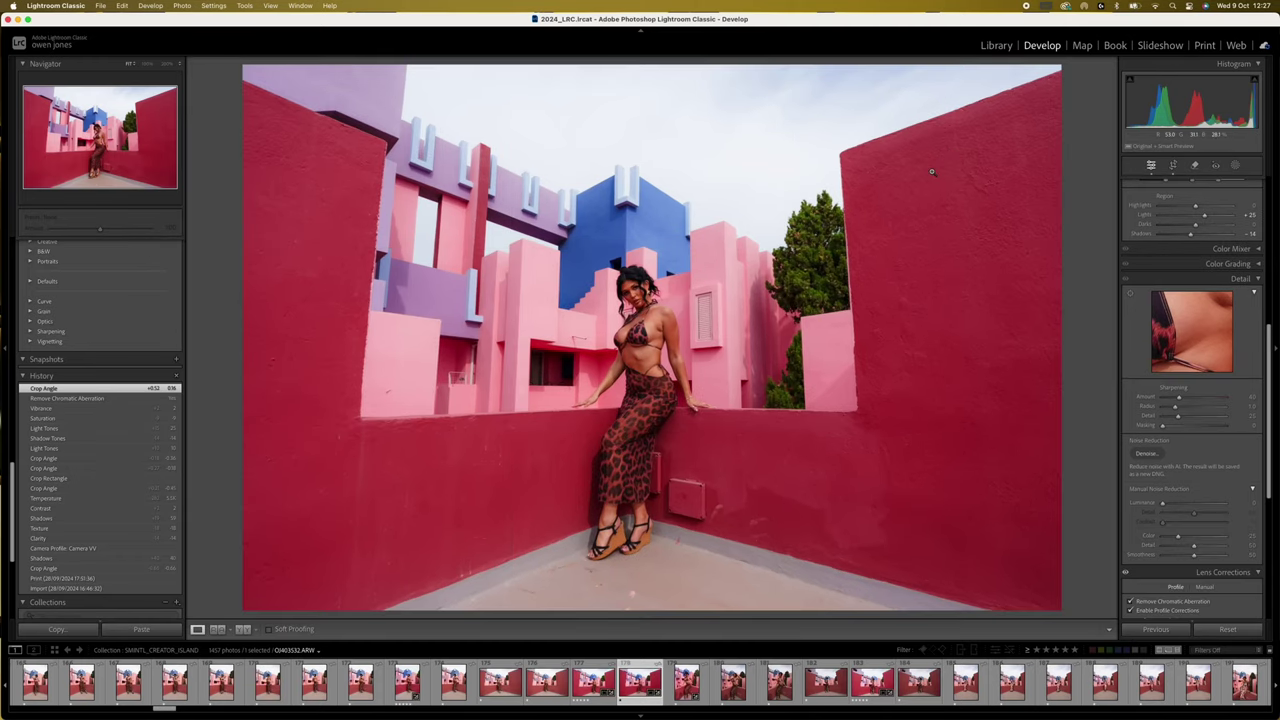
scroll(1195, 302, "up", 5)
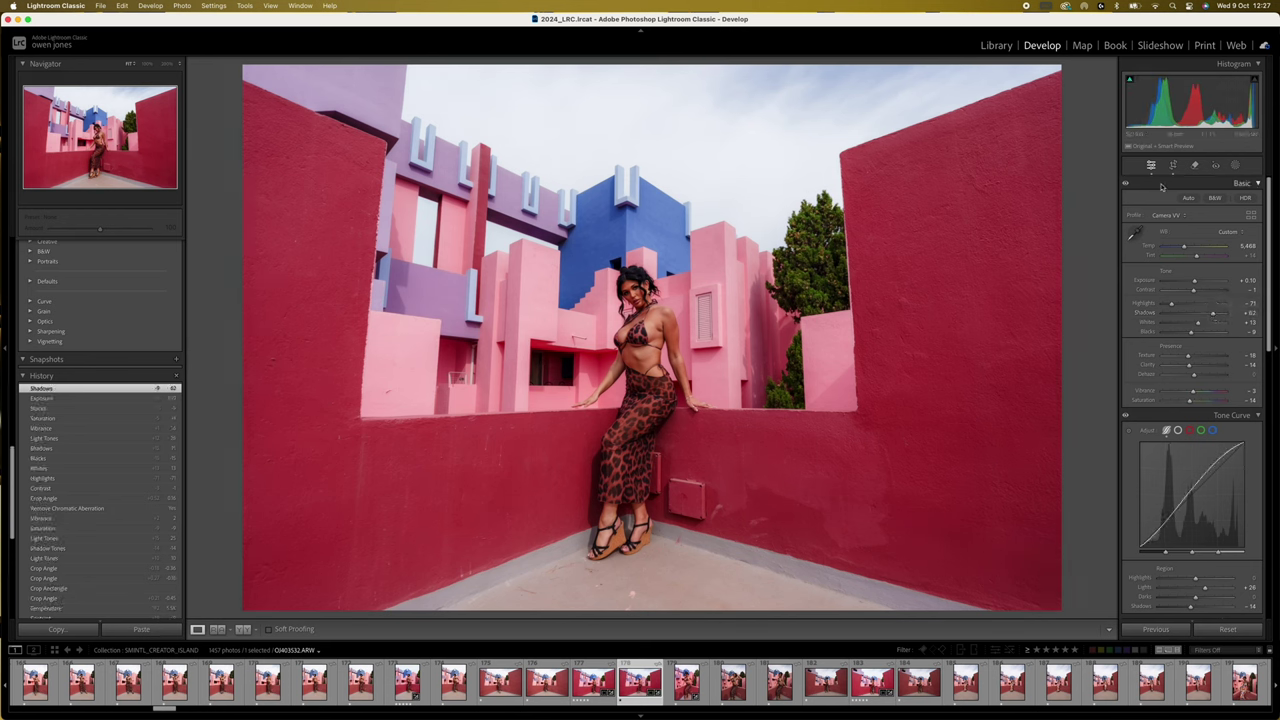
left_click(595, 682)
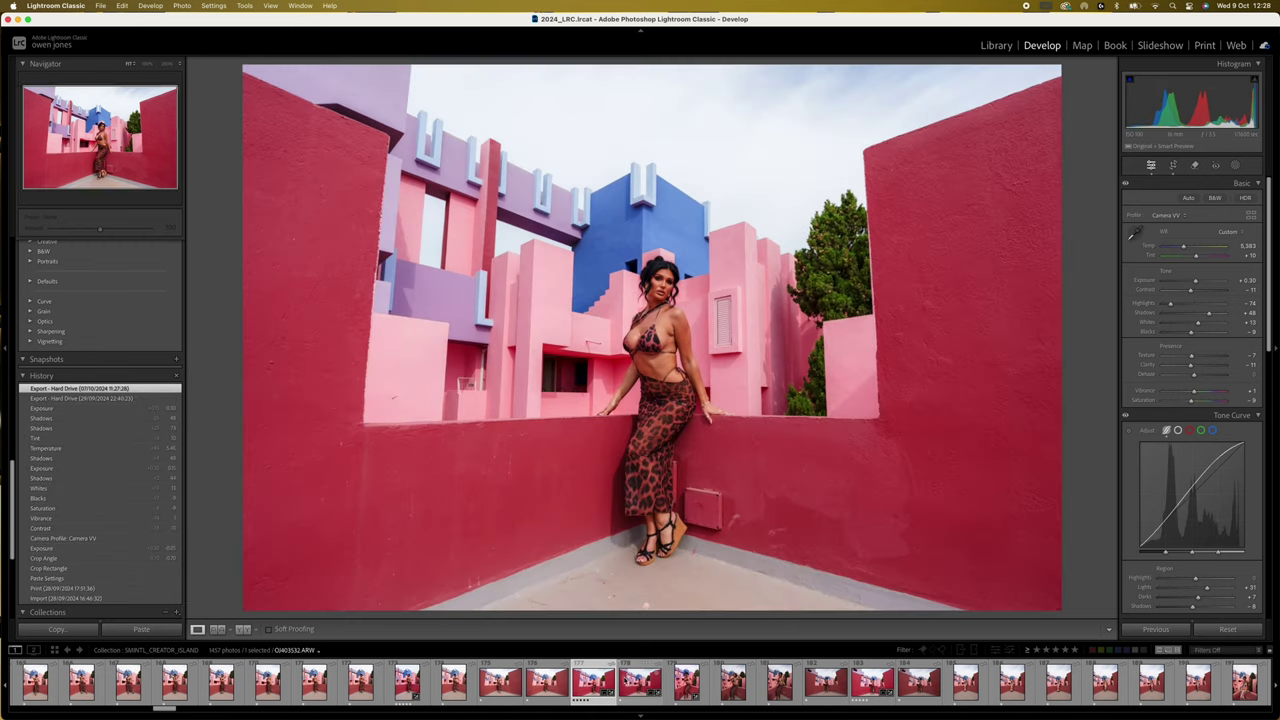
left_click(640, 682)
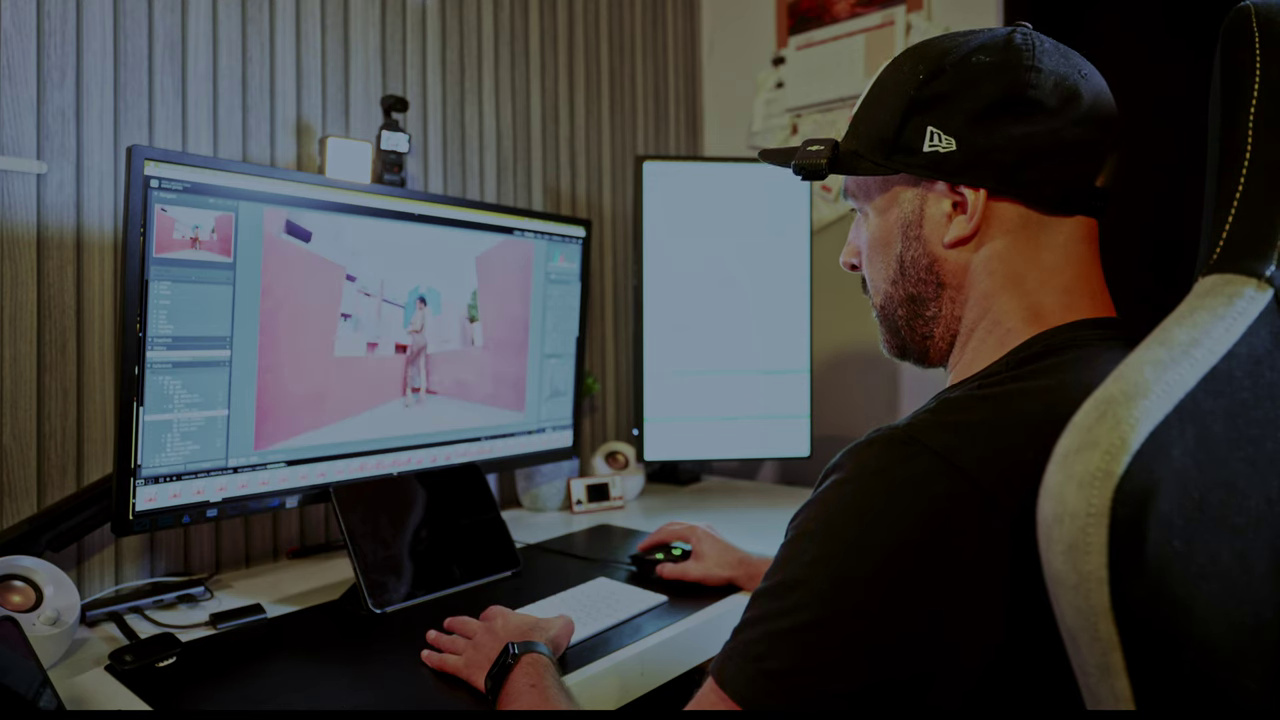
key("Right")
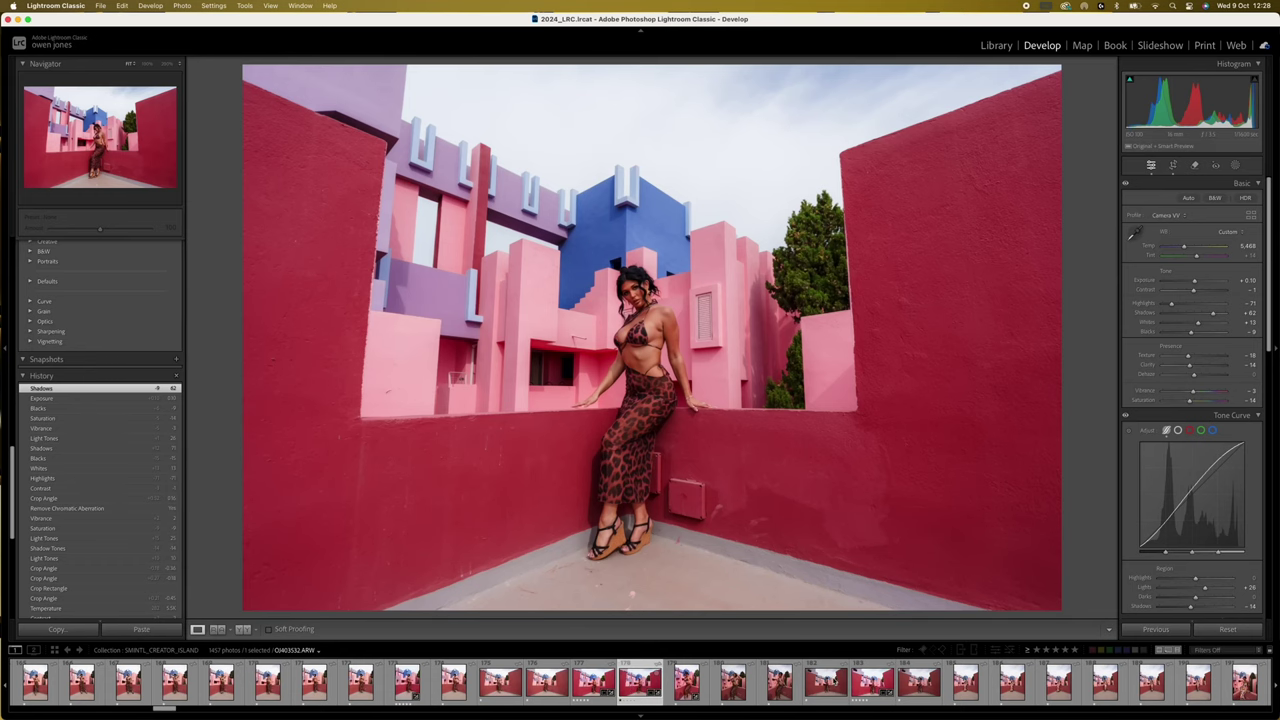
- Synchronize these edits onto the rear-view shot, then move to the raised-arm photo
left_click(826, 682, "super")
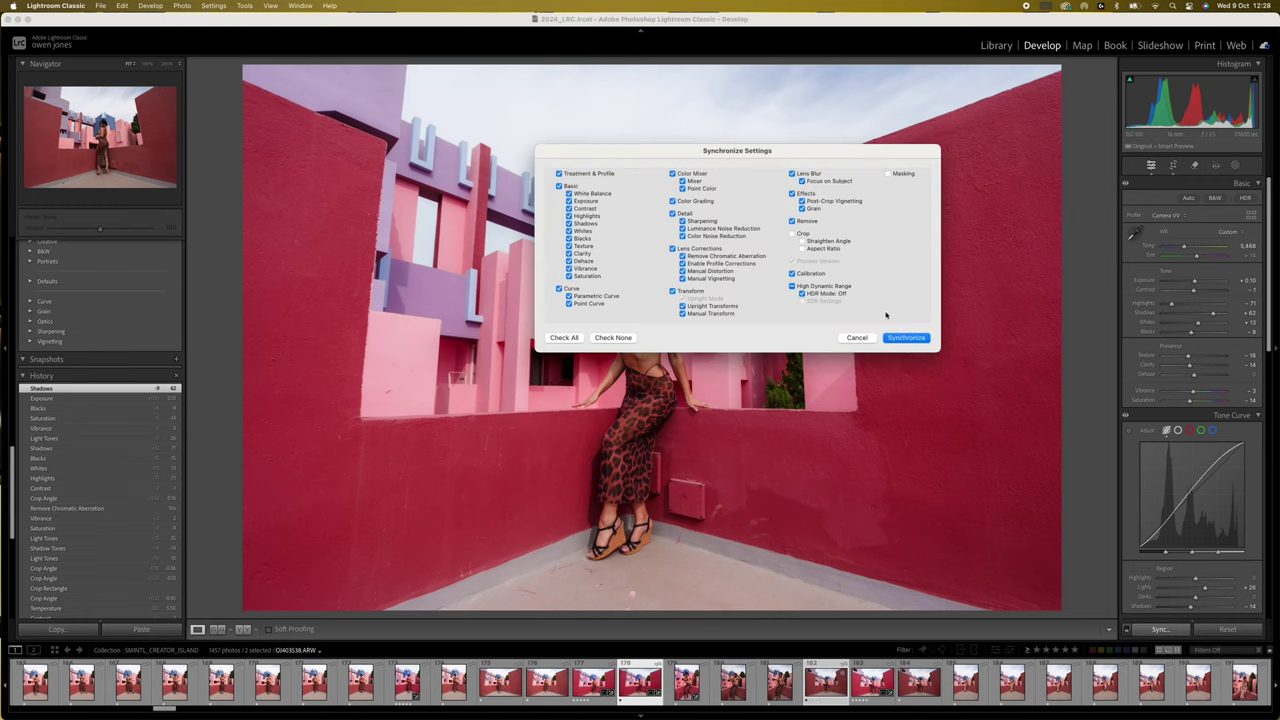
left_click(906, 338)
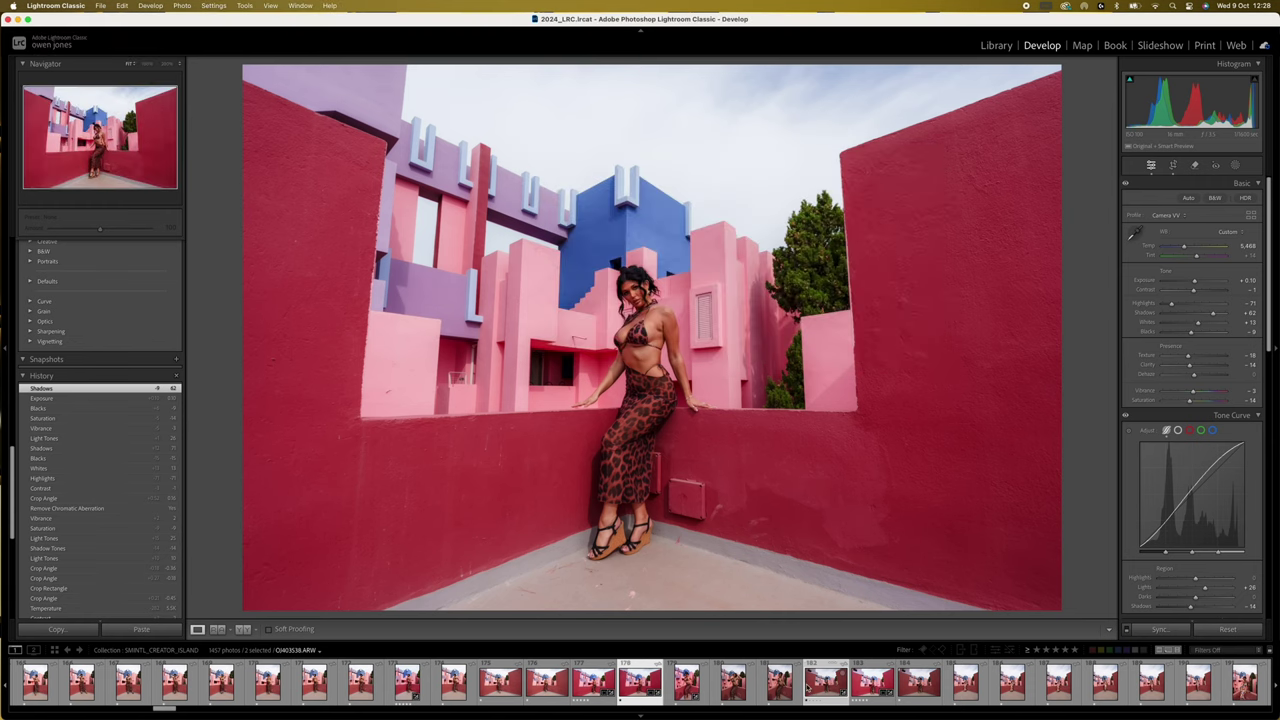
left_click(816, 683)
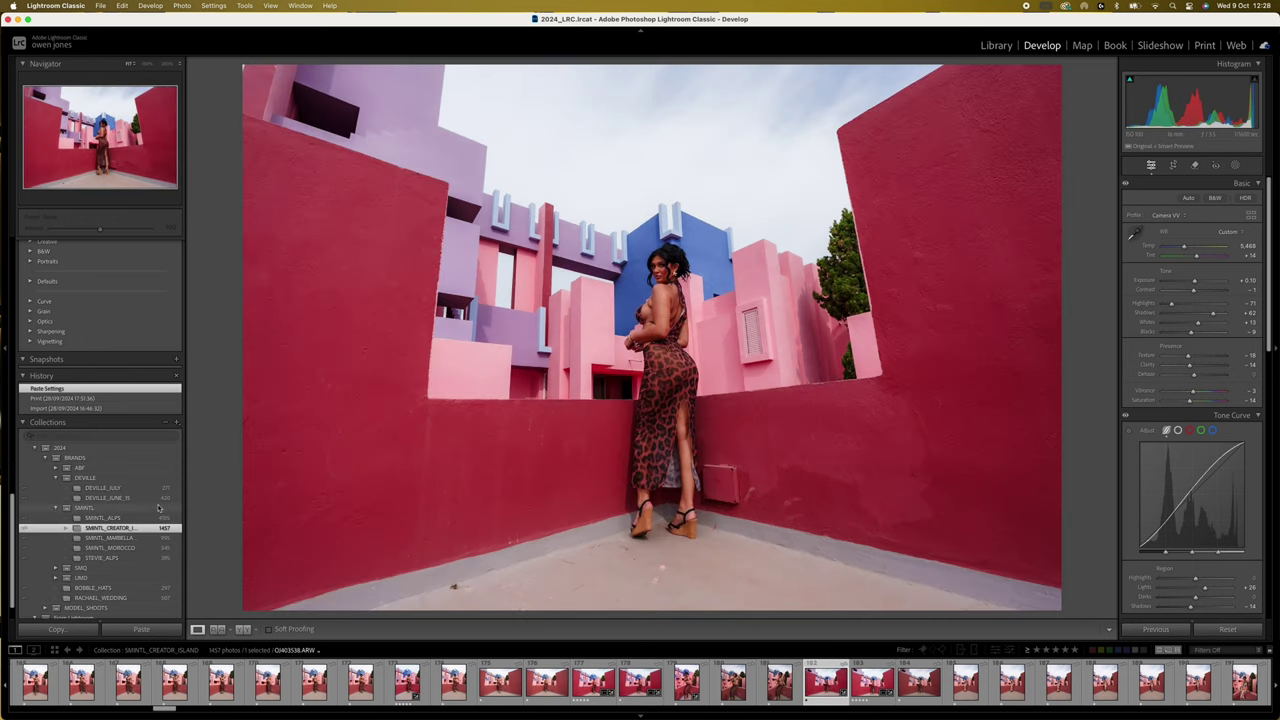
left_click(872, 683)
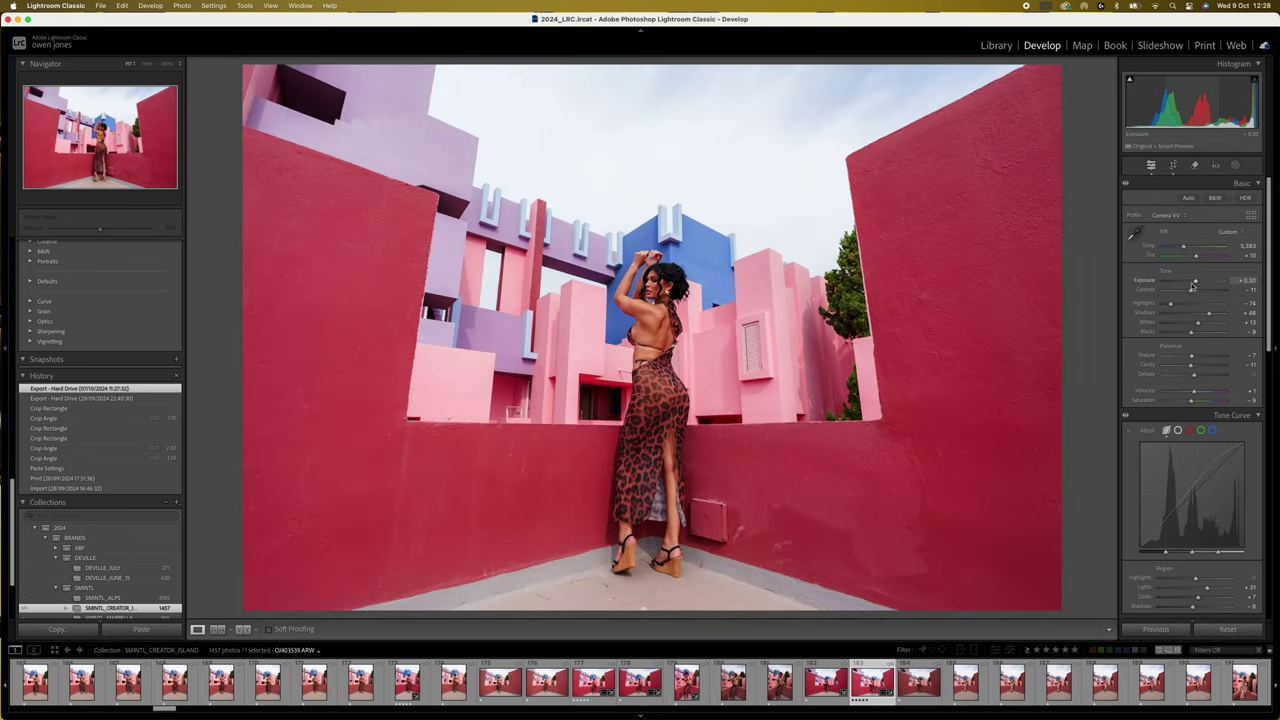
- Compare the raised-arm photo's Import history state with its Export - Hard Drive edit, ending on the edit
scroll(1175, 370, "down", 10)
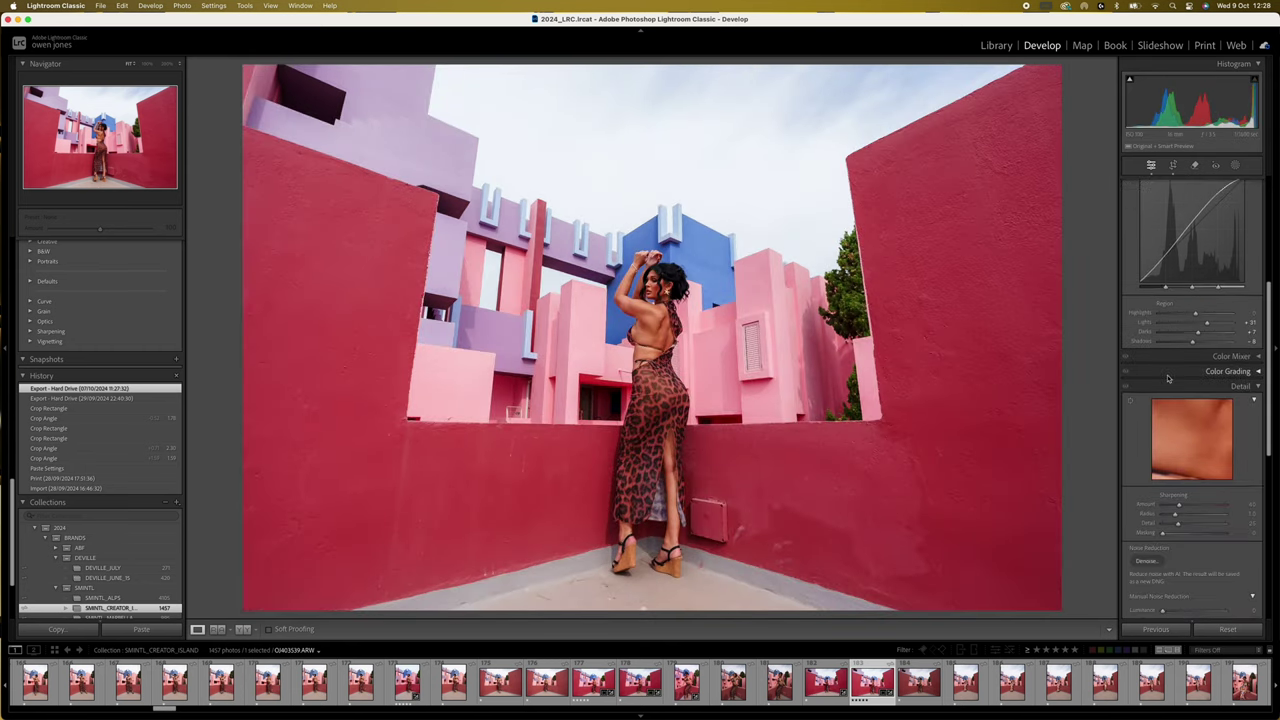
scroll(1168, 377, "down", 4)
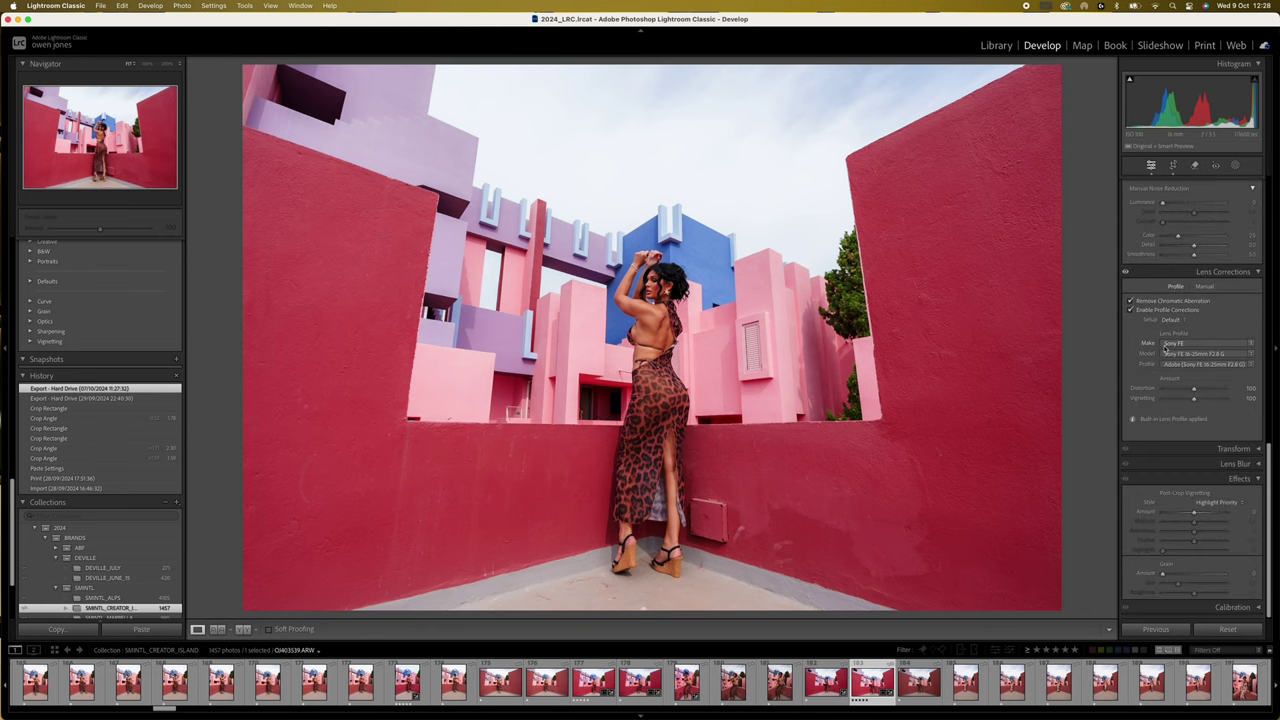
scroll(1165, 348, "up", 12)
scroll(153, 530, "up", 5)
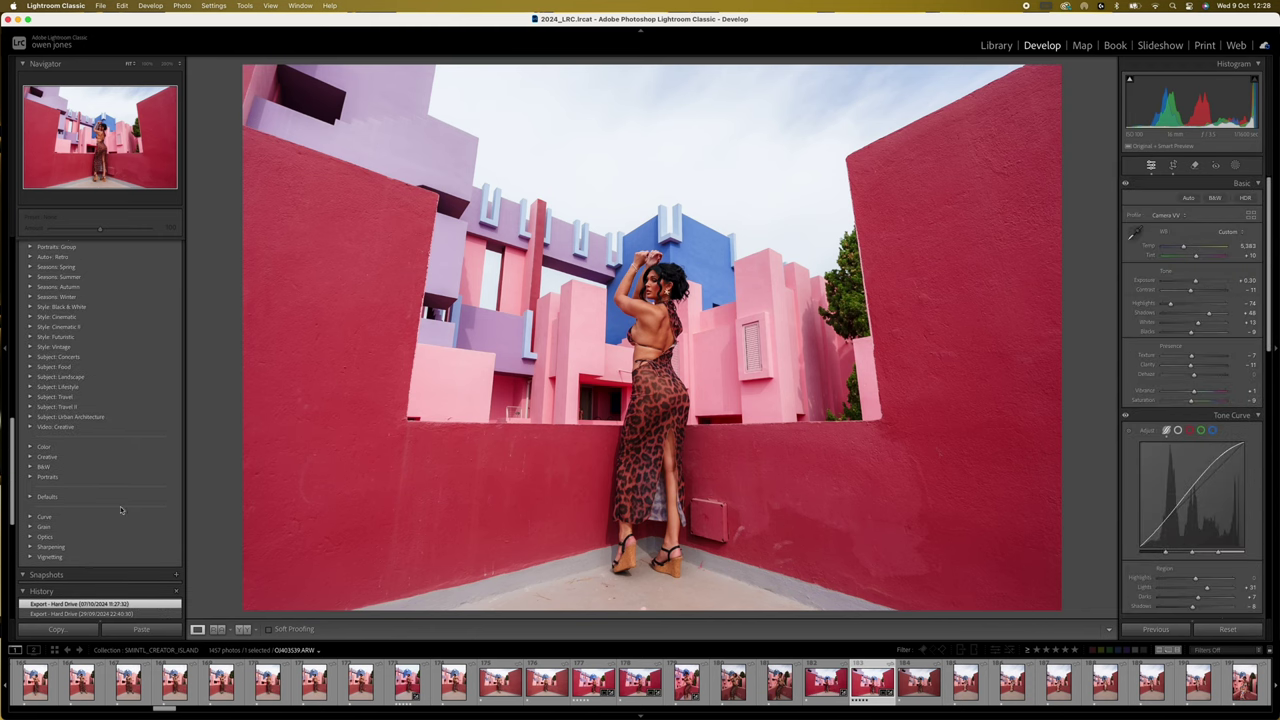
scroll(120, 521, "down", 5)
left_click(122, 558)
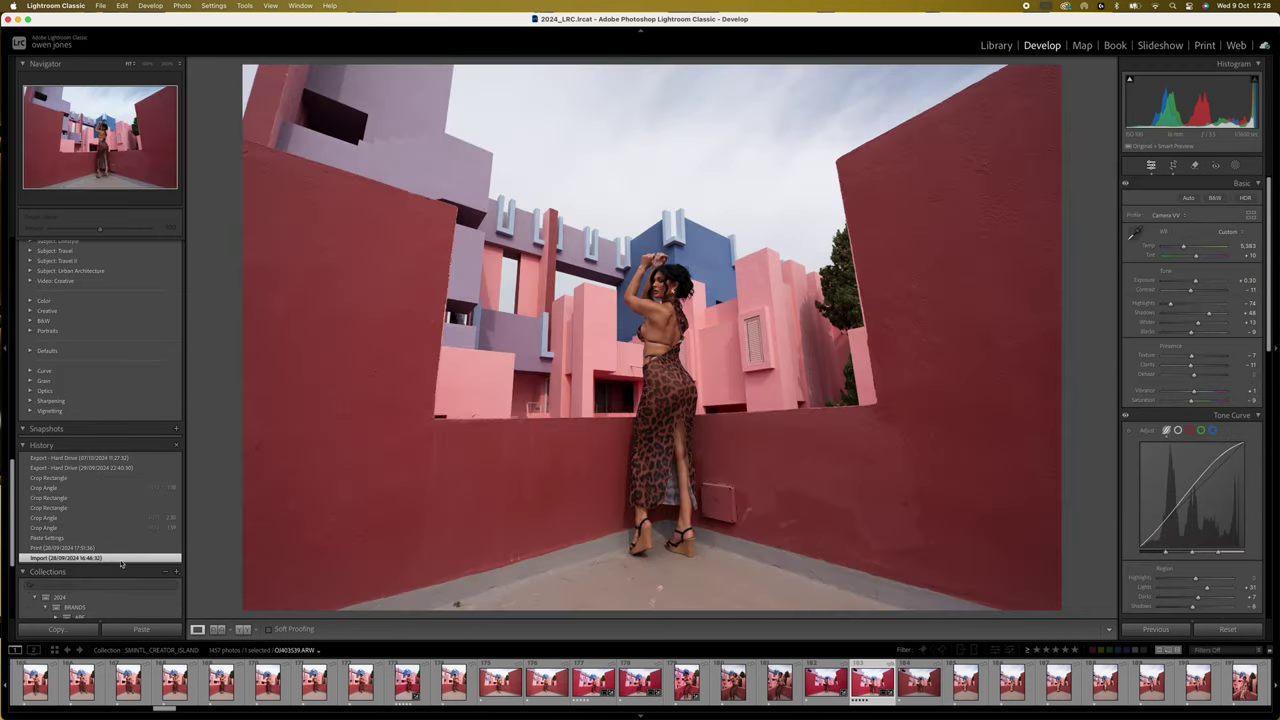
left_click(110, 458)
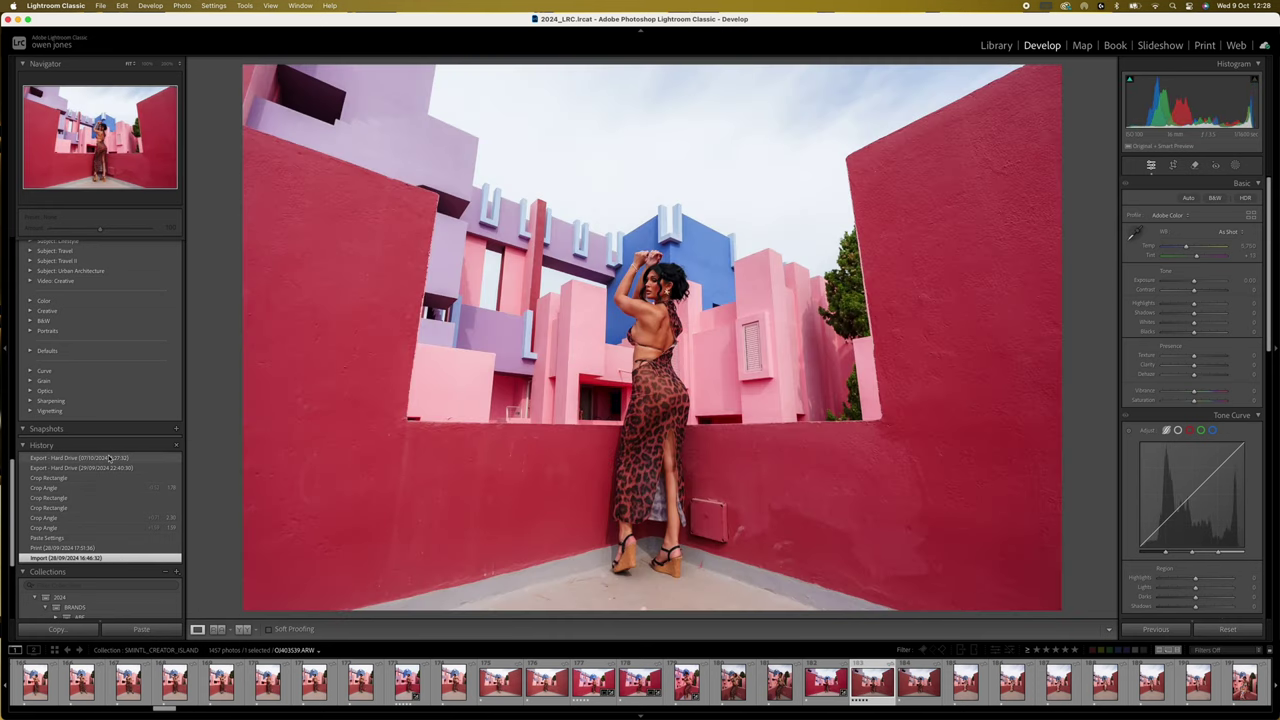
scroll(120, 460, "up", 2)
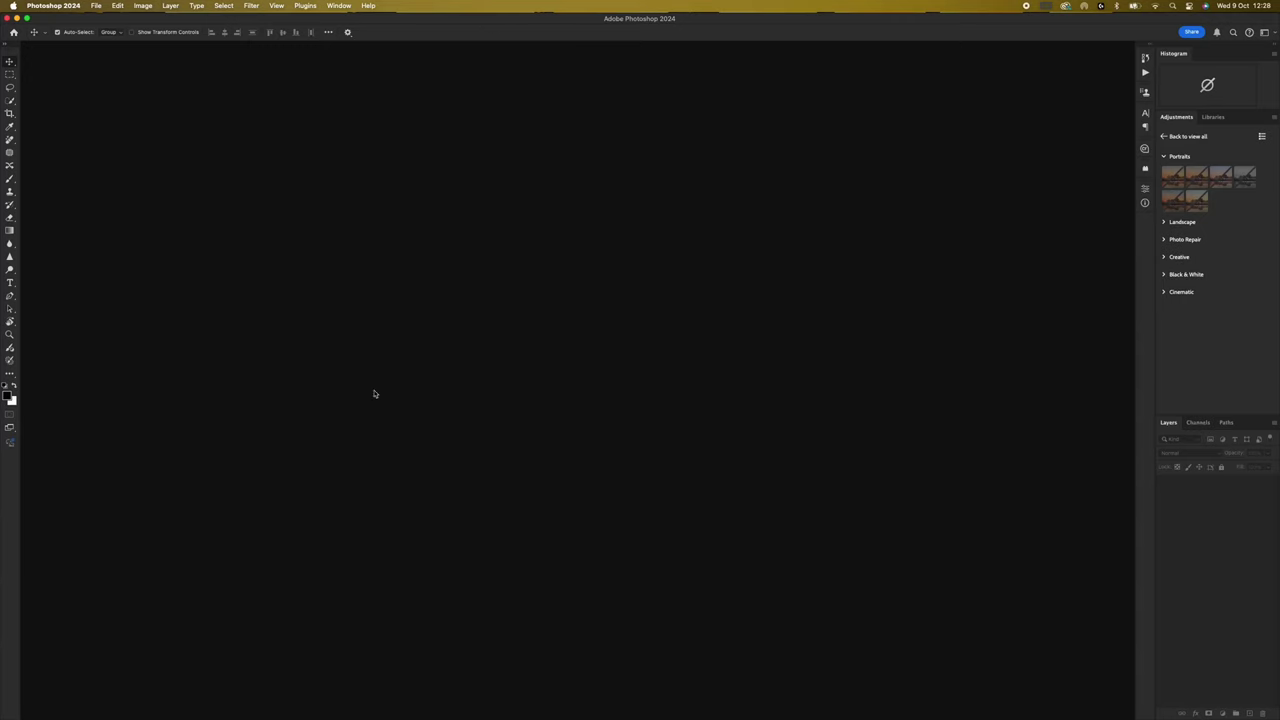
- Preview OJ403531.jpg from the FINALS folder, open it in Photoshop 2024, and zoom out
left_click(290, 702)
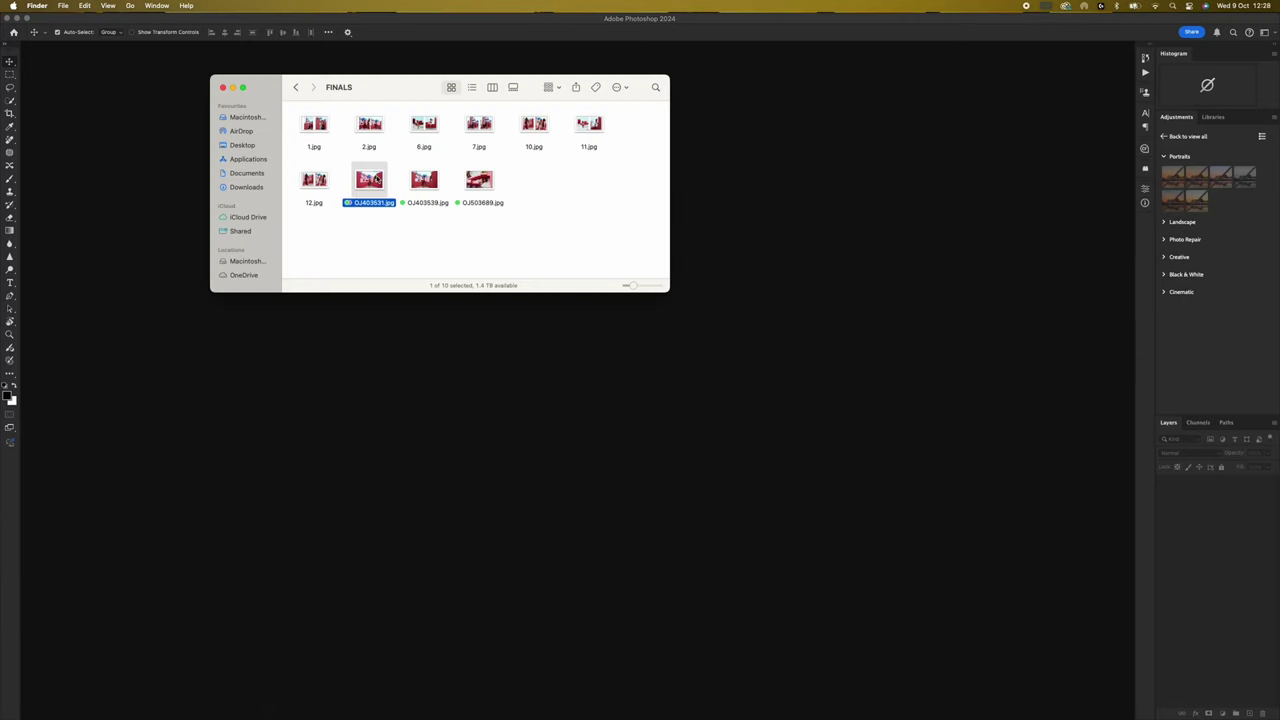
key("space")
key("space")
left_click_drag(377, 179, 616, 547)
left_click(630, 515)
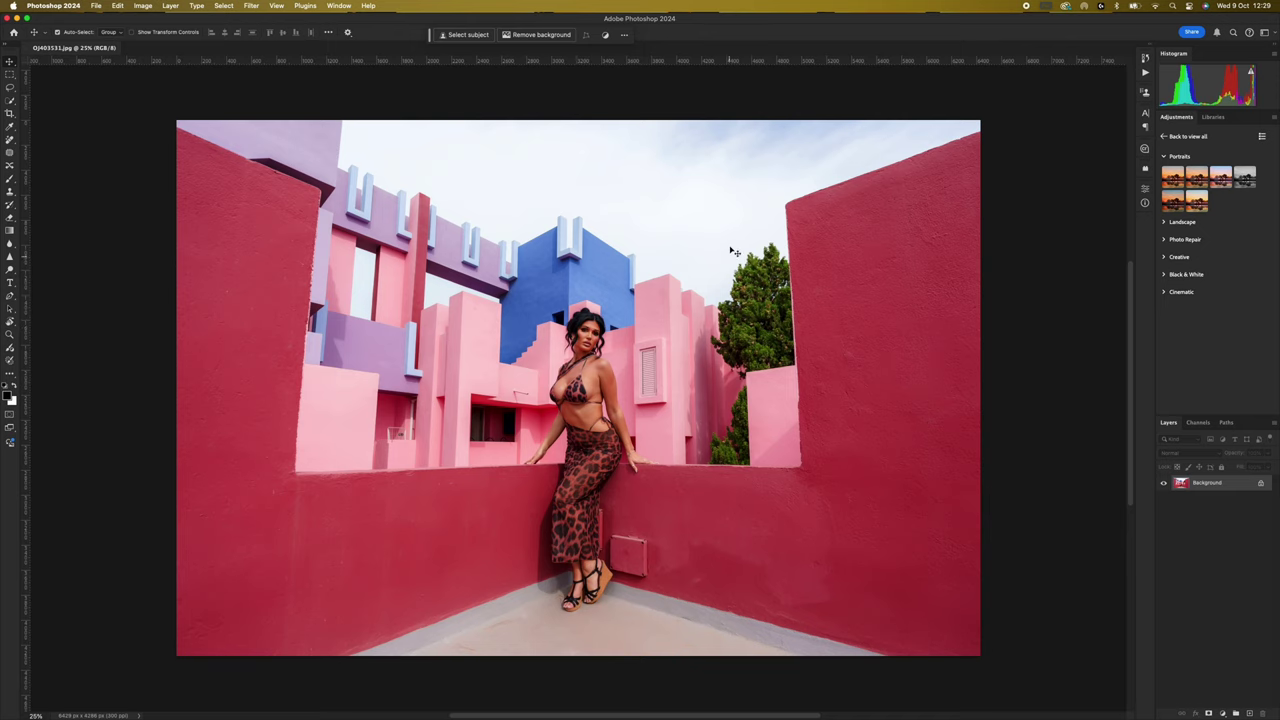
scroll(615, 259, "down", 2)
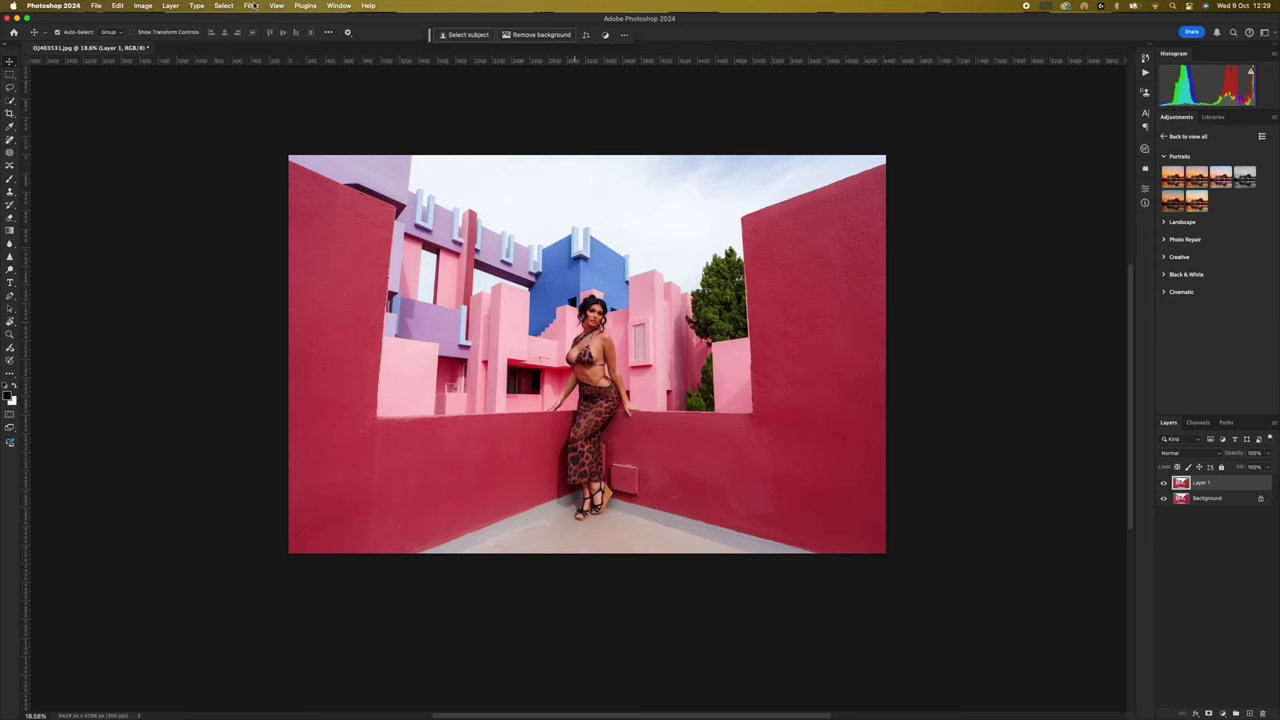
- Run Dehancer Film on the photo, enlarge the plugin window, and review the Agfa Agfacolor 100 settings
left_click(252, 6)
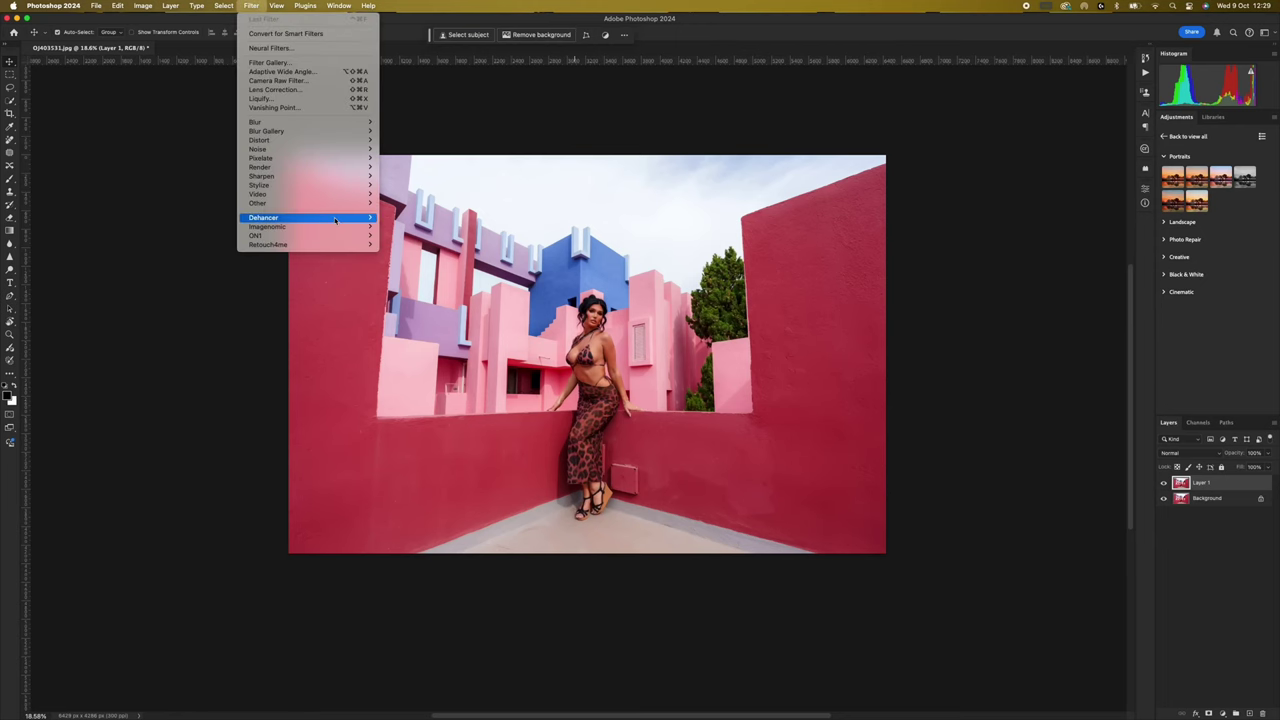
mouse_move(320, 218)
left_click(432, 218)
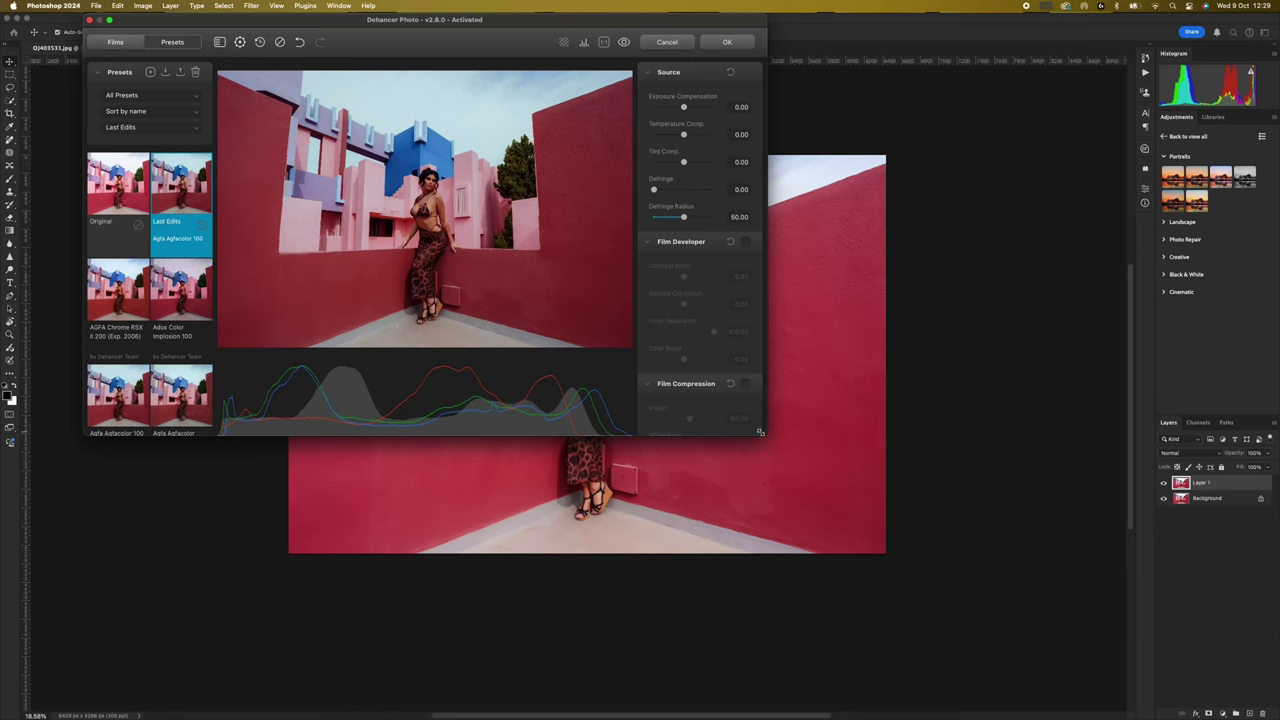
left_click_drag(760, 432, 1090, 645)
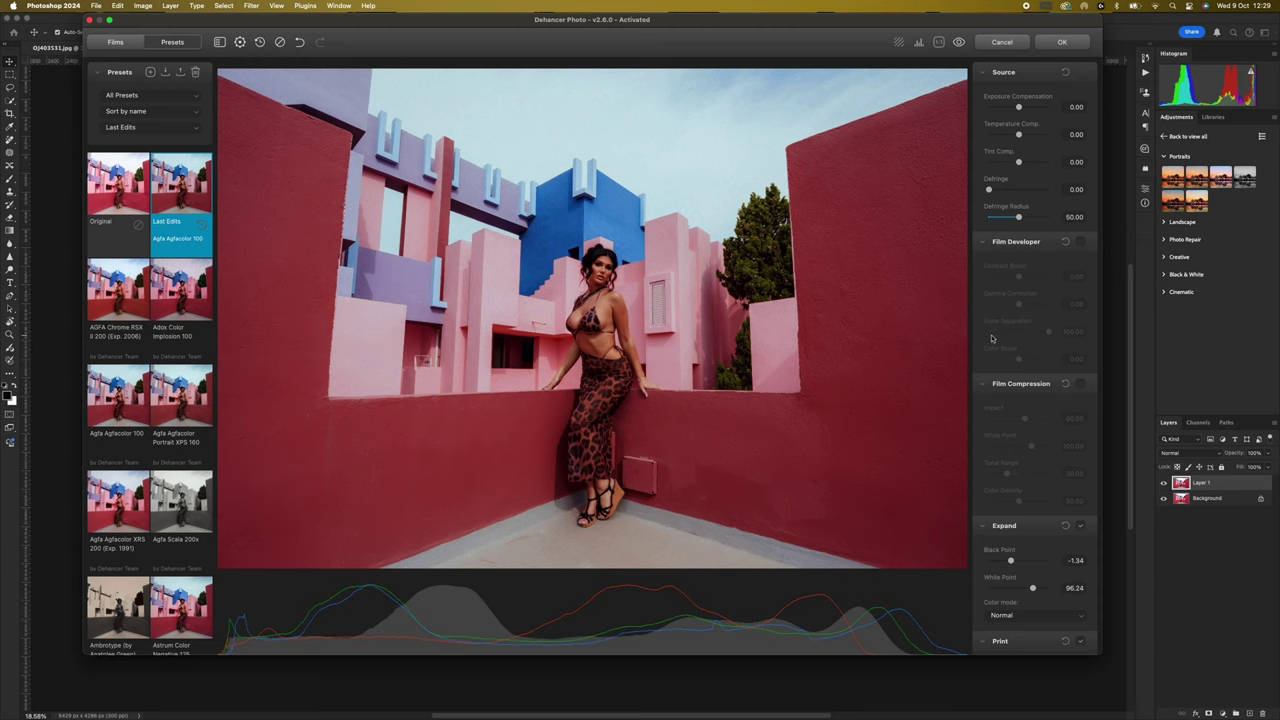
scroll(1012, 328, "down", 10)
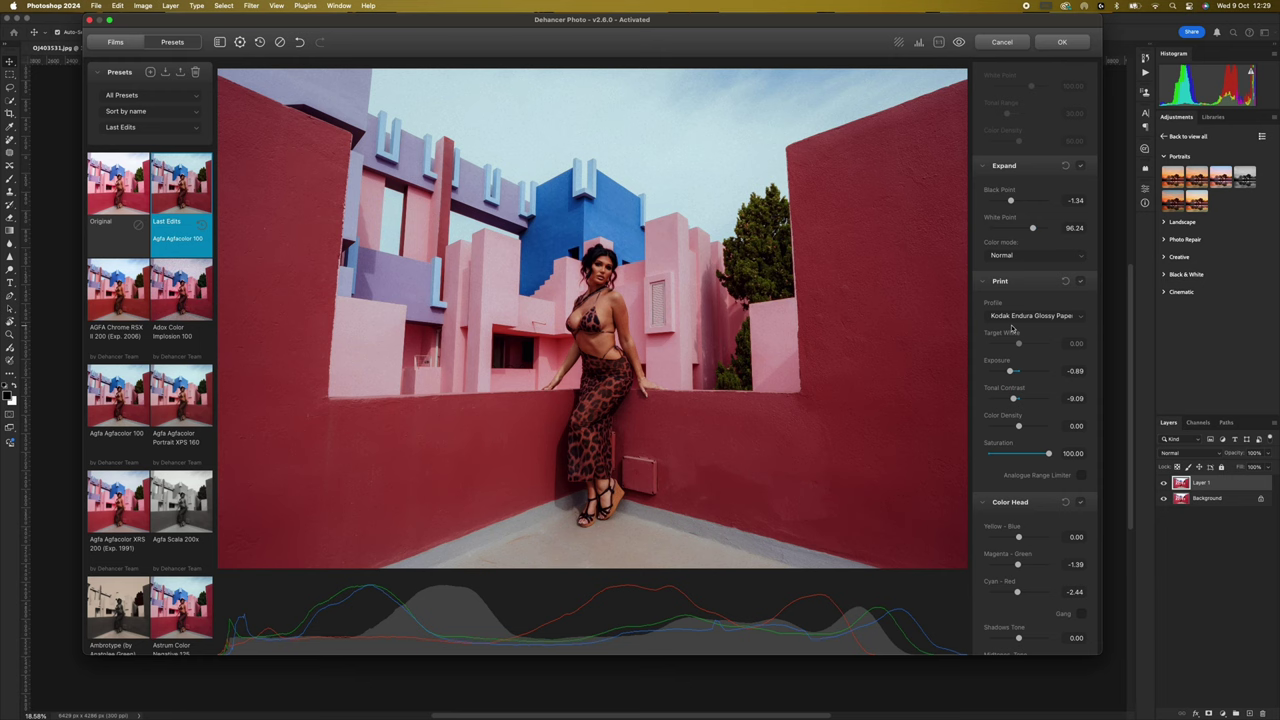
scroll(1012, 328, "down", 10)
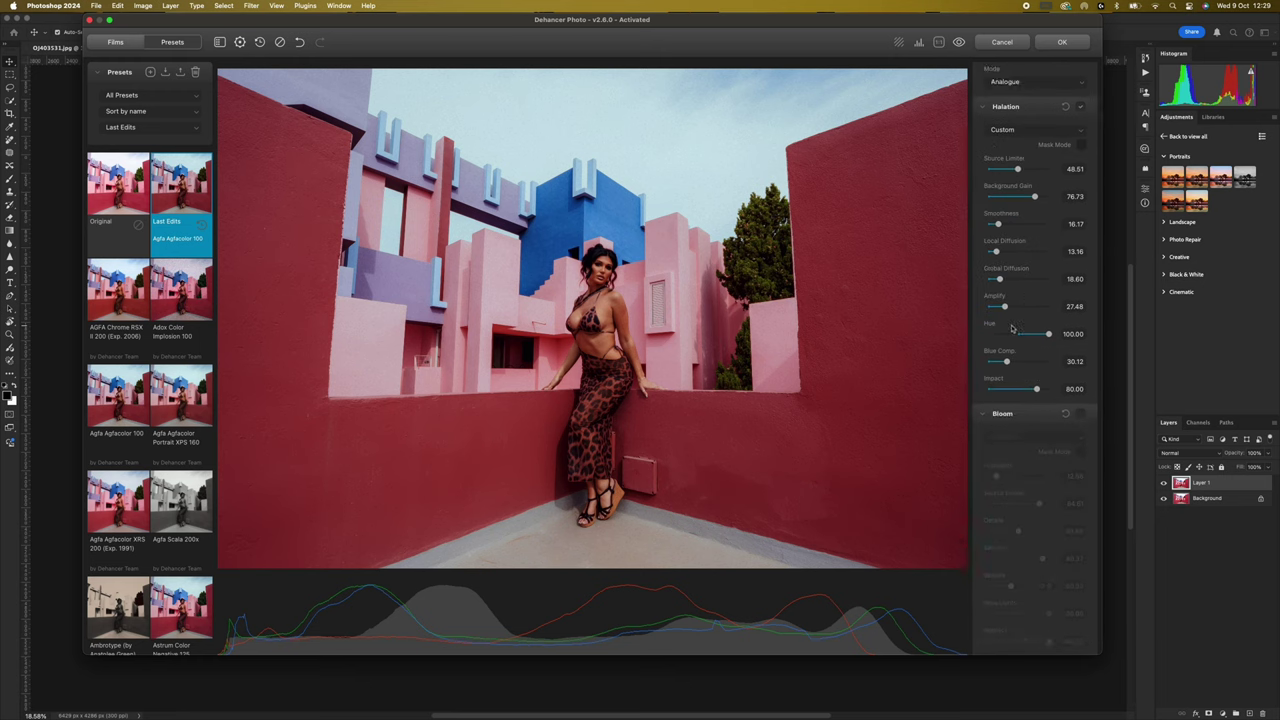
scroll(1012, 328, "up", 20)
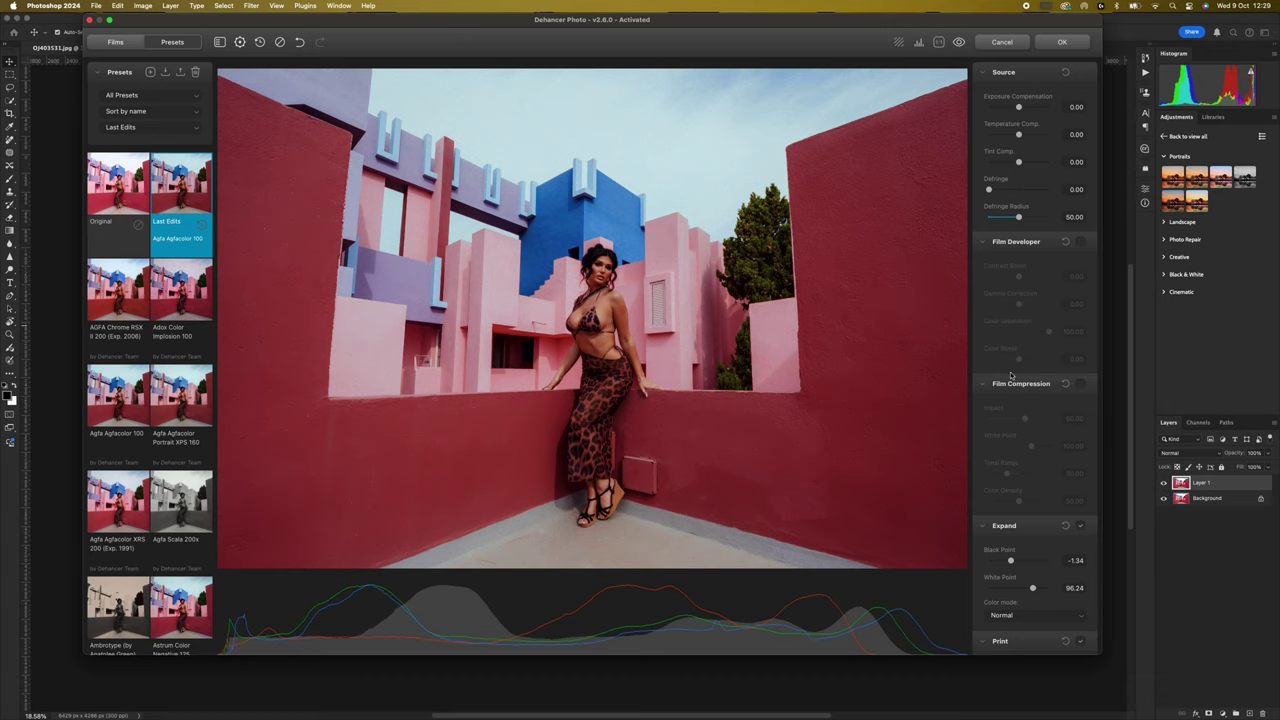
scroll(1021, 357, "down", 1)
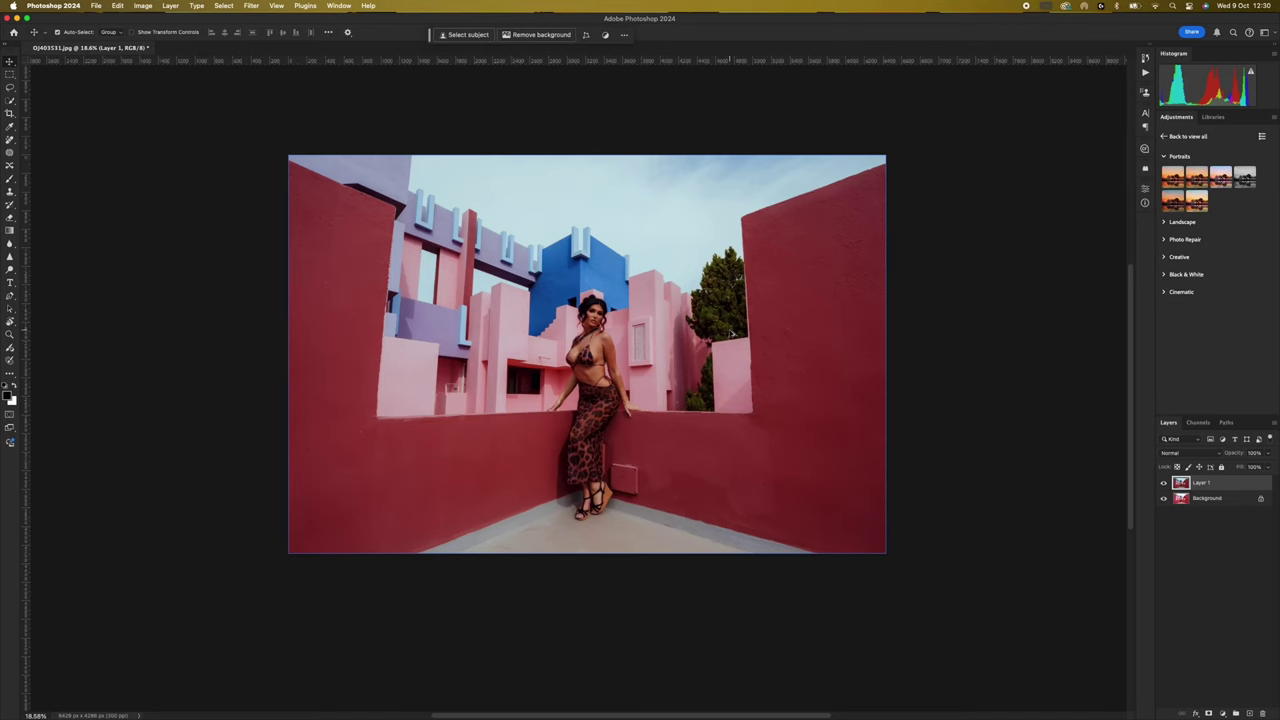
- Lower Layer 1's opacity to about 80%
scroll(731, 334, "up", 5)
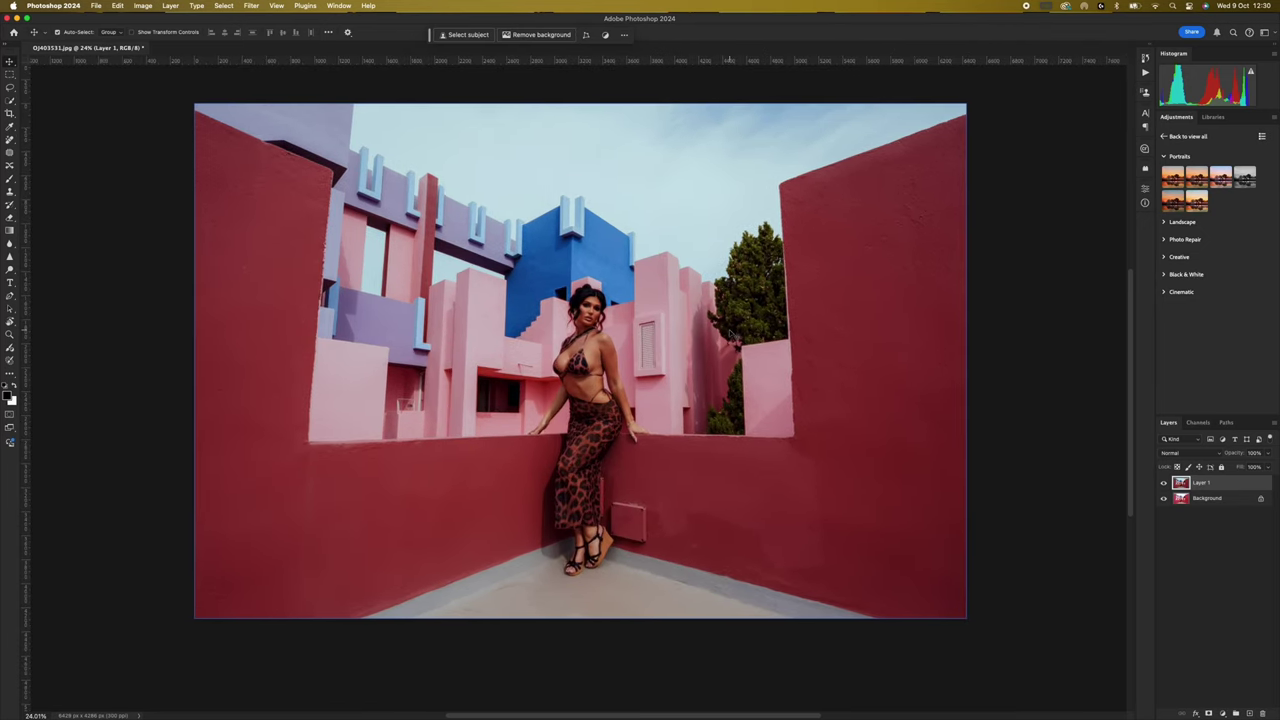
scroll(731, 334, "left", 2)
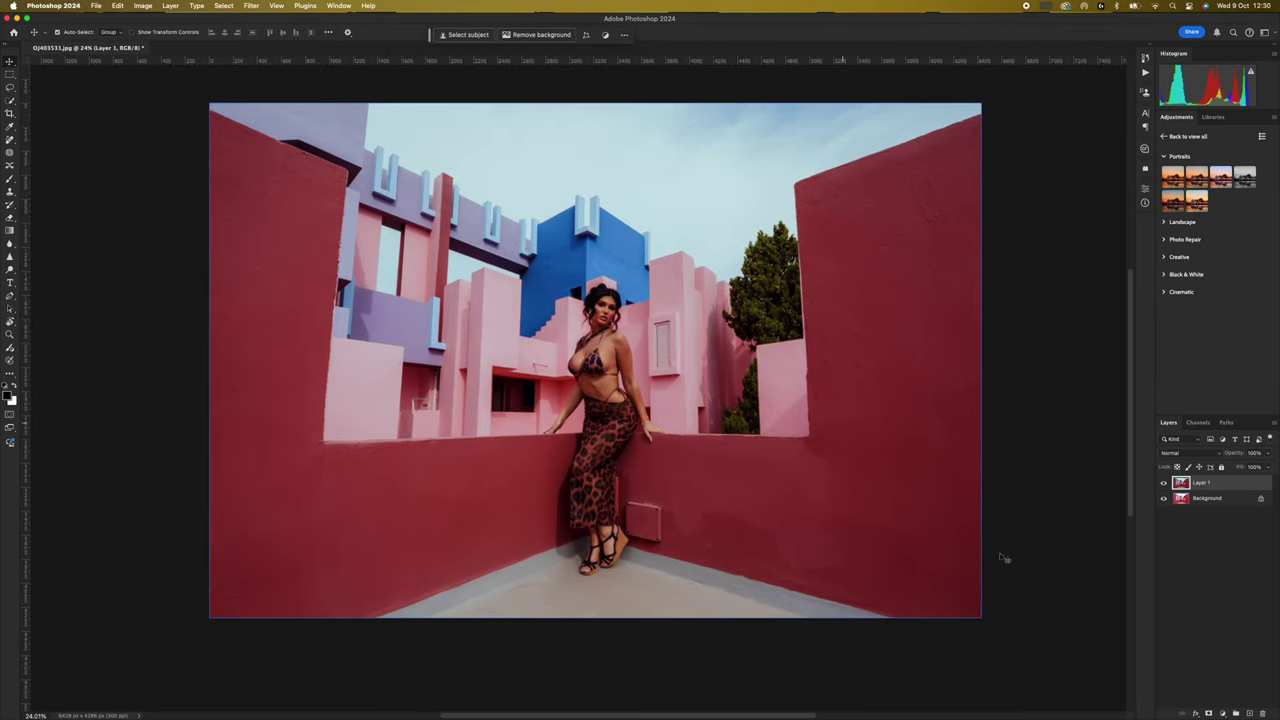
left_click(1259, 465)
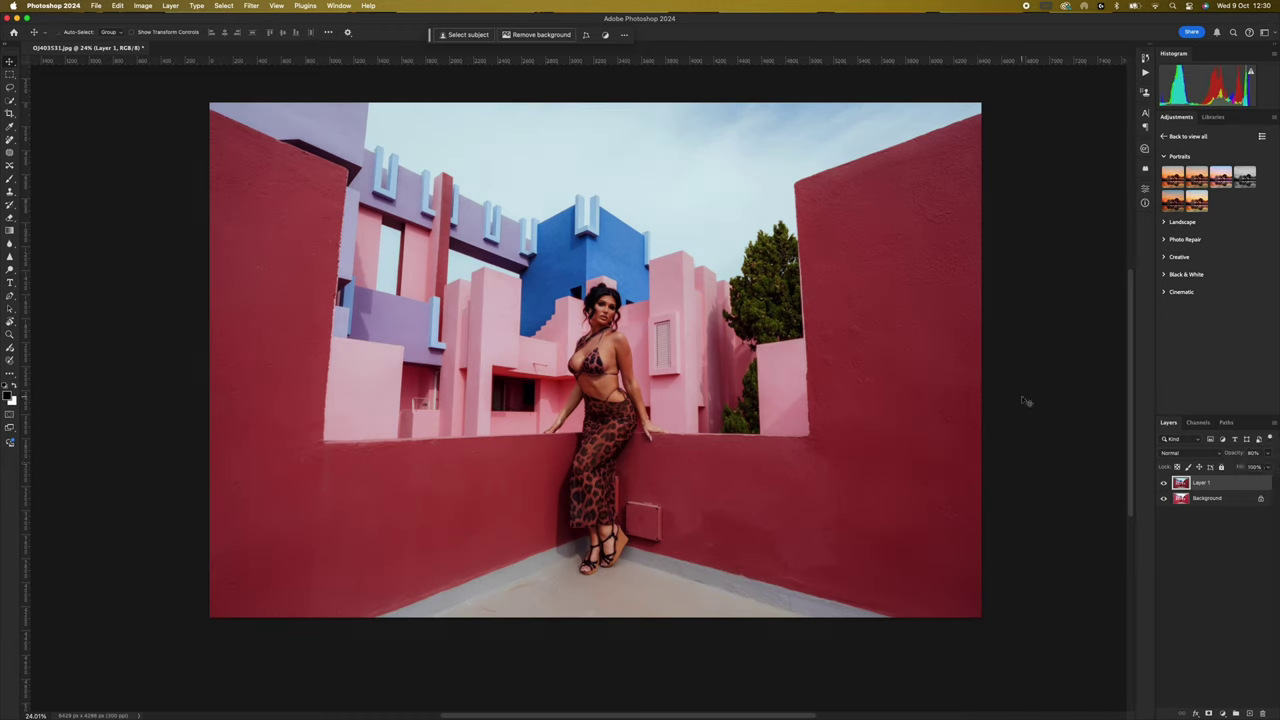
- Apply Levels with input points 5 and 227 to Layer 1, then hide it to compare
key("super+l")
left_click_drag(504, 63, 967, 90)
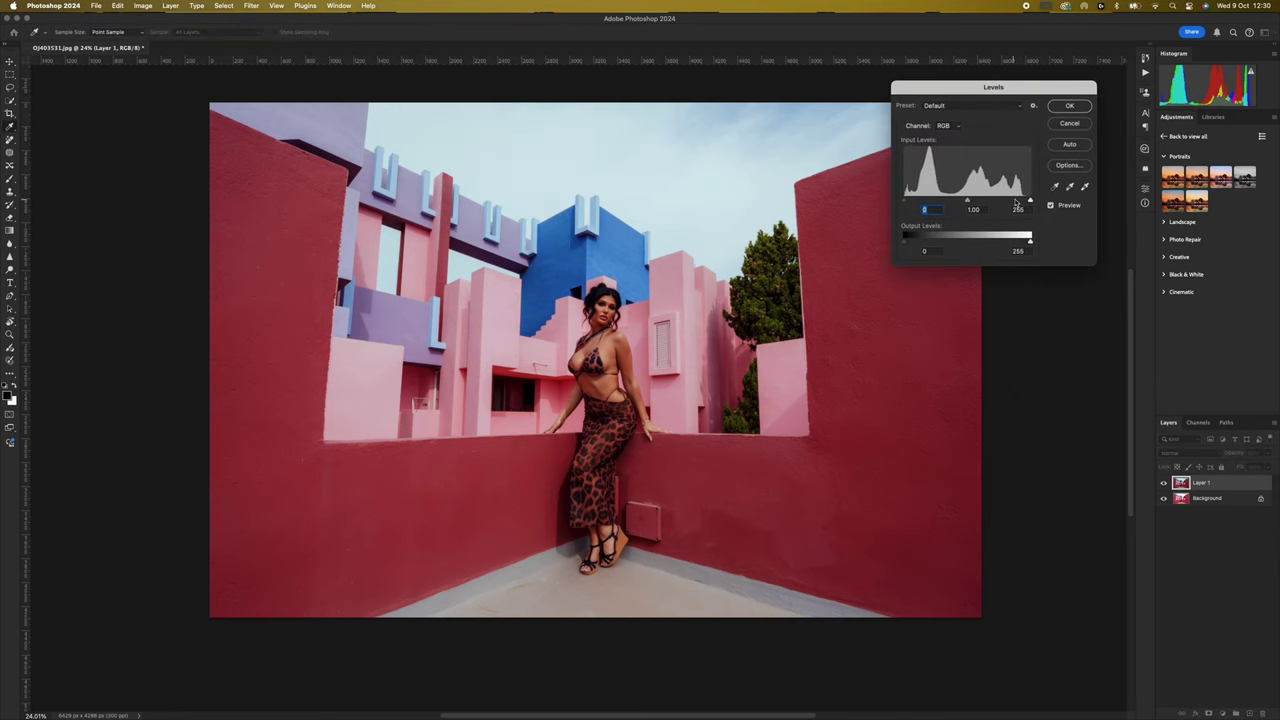
left_click_drag(1031, 201, 1018, 200)
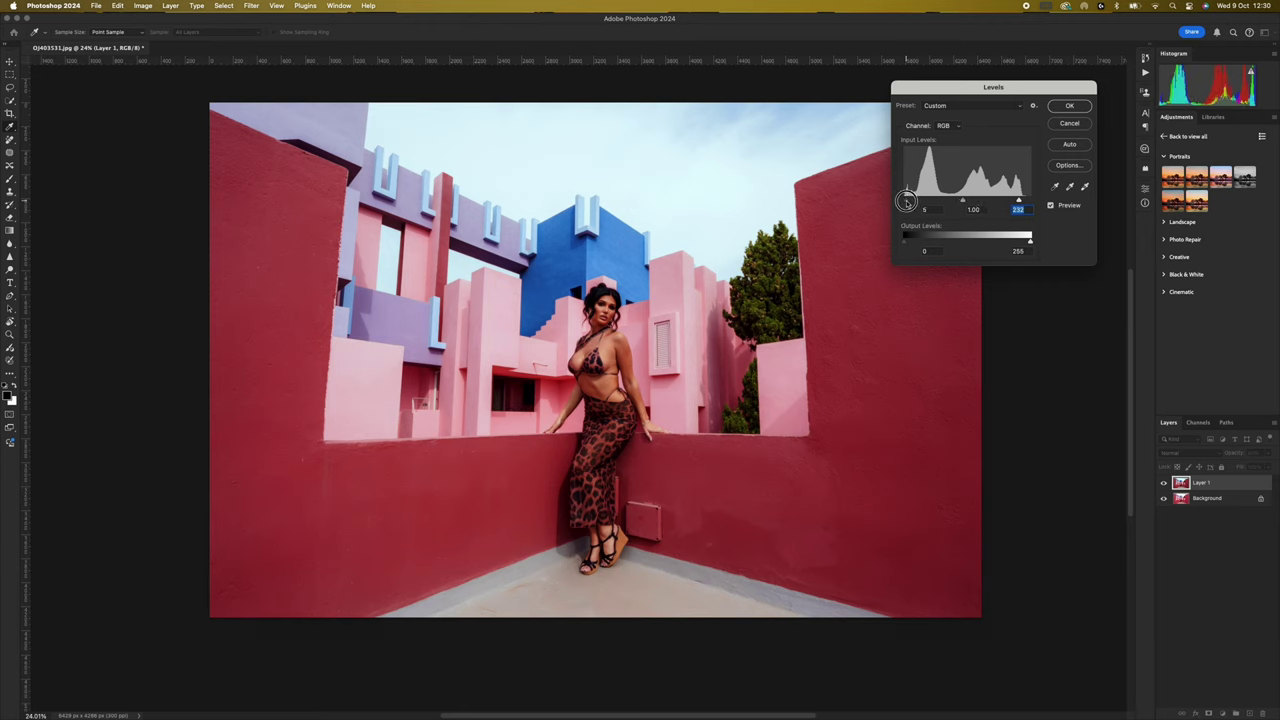
left_click_drag(1018, 201, 1015, 200)
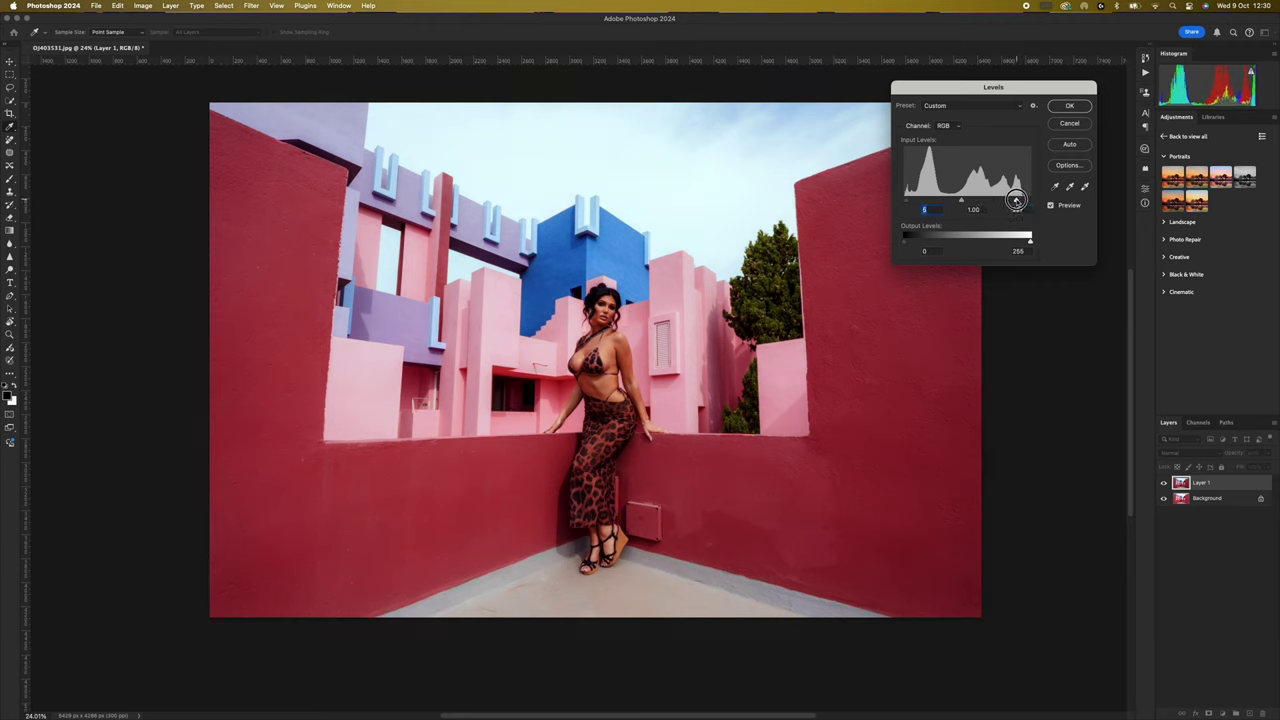
left_click(1070, 106)
left_click(1163, 484)
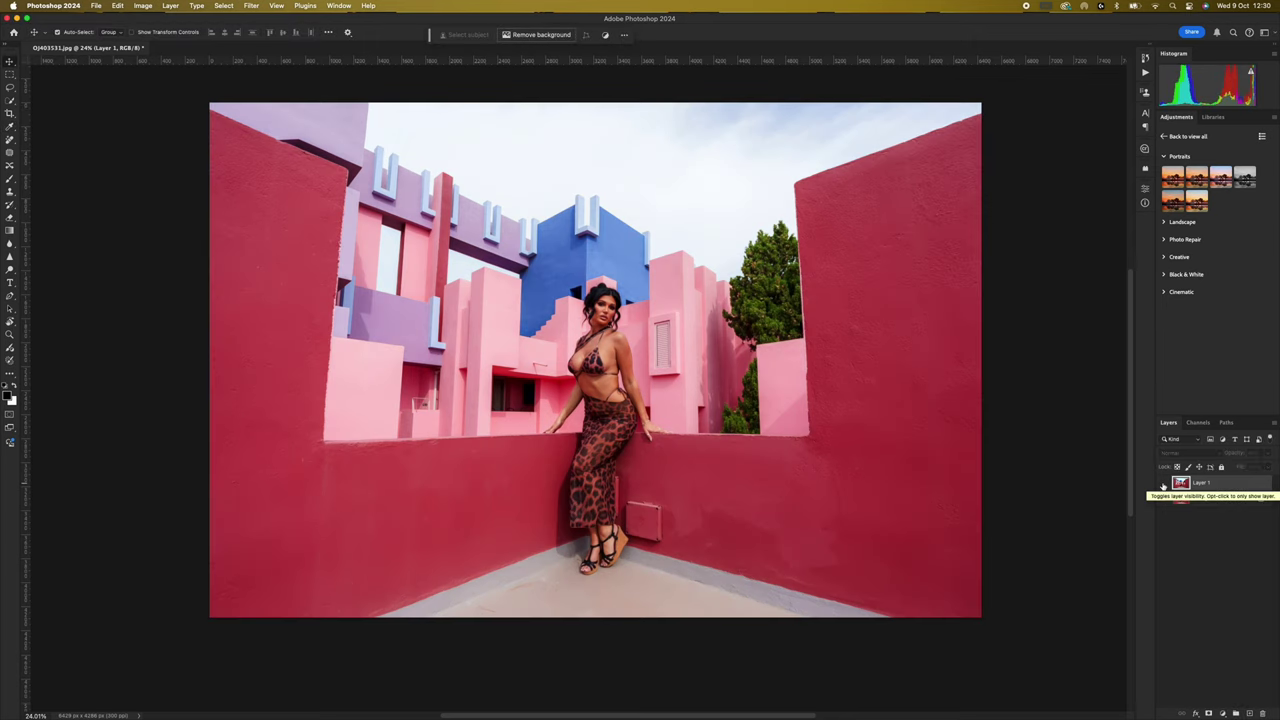
- Show Layer 1 again and merge it down into the Background layer
left_click(1163, 484)
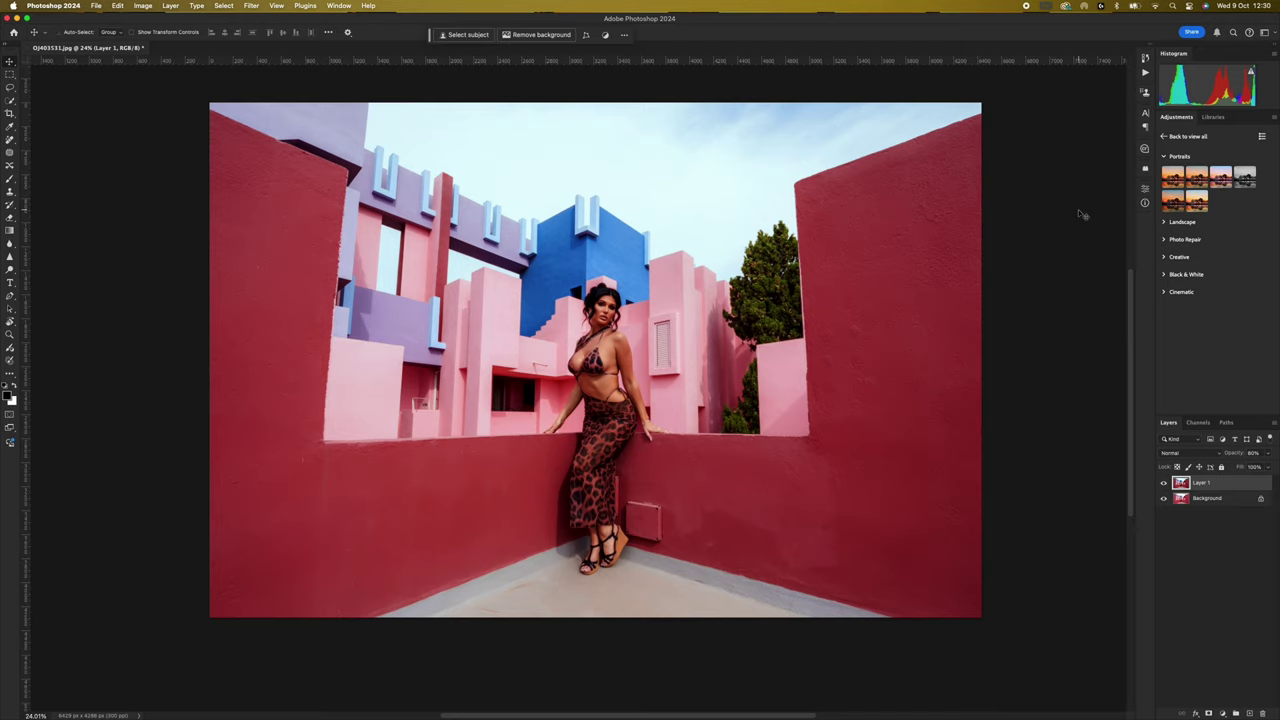
key("super+e")
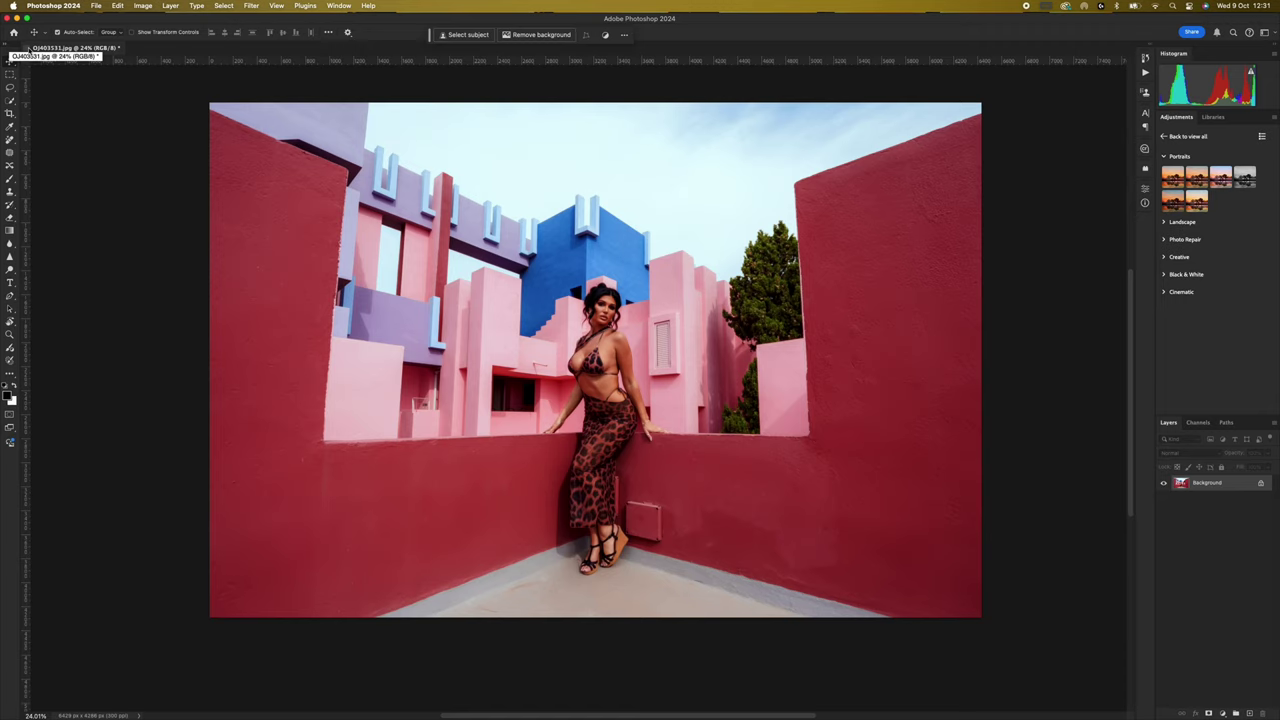
- Close the finished Photoshop document and return to Lightroom Classic
left_click(14, 47)
left_click(660, 262)
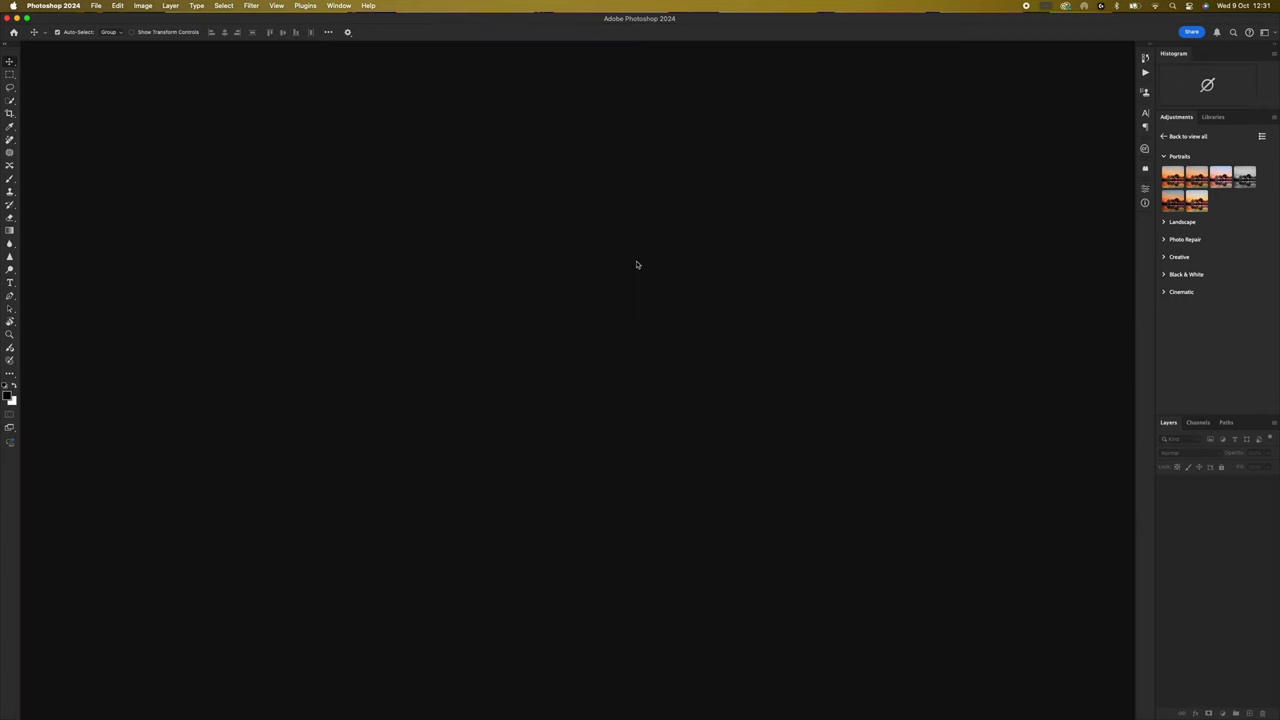
left_click(298, 703)
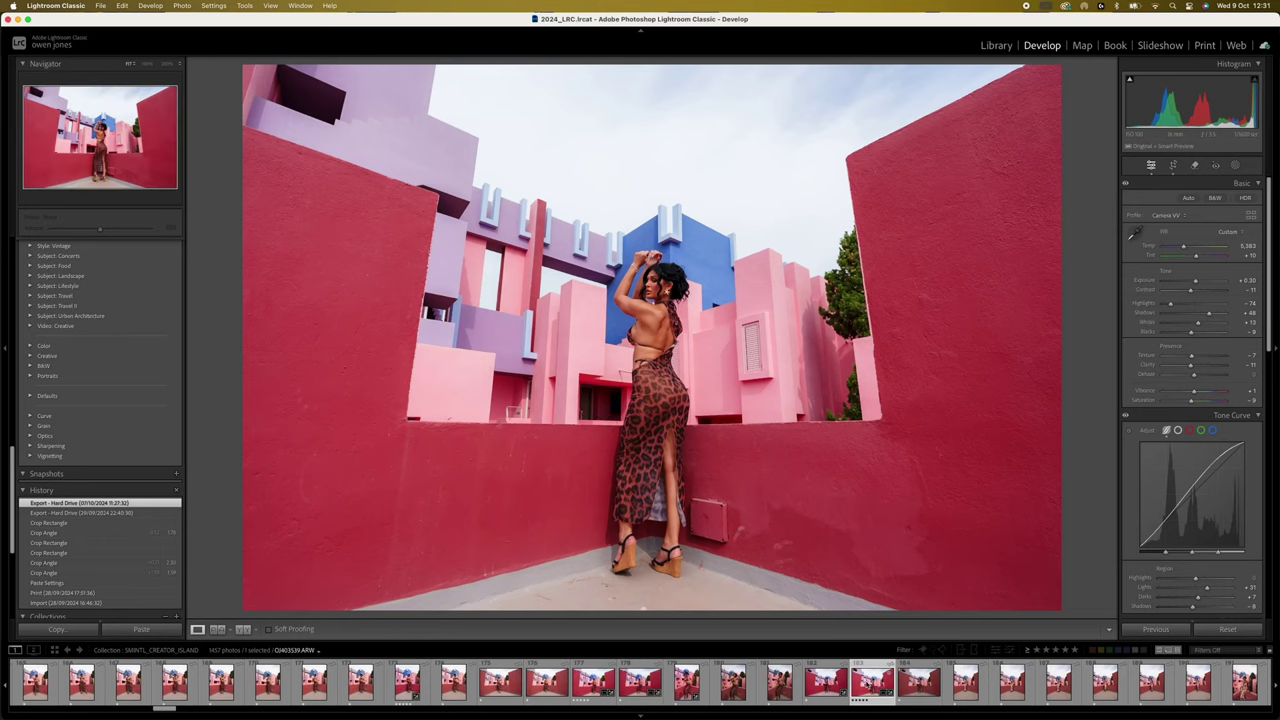
- Select the back-view photo in the filmstrip and bring up its context menu
left_click(593, 682)
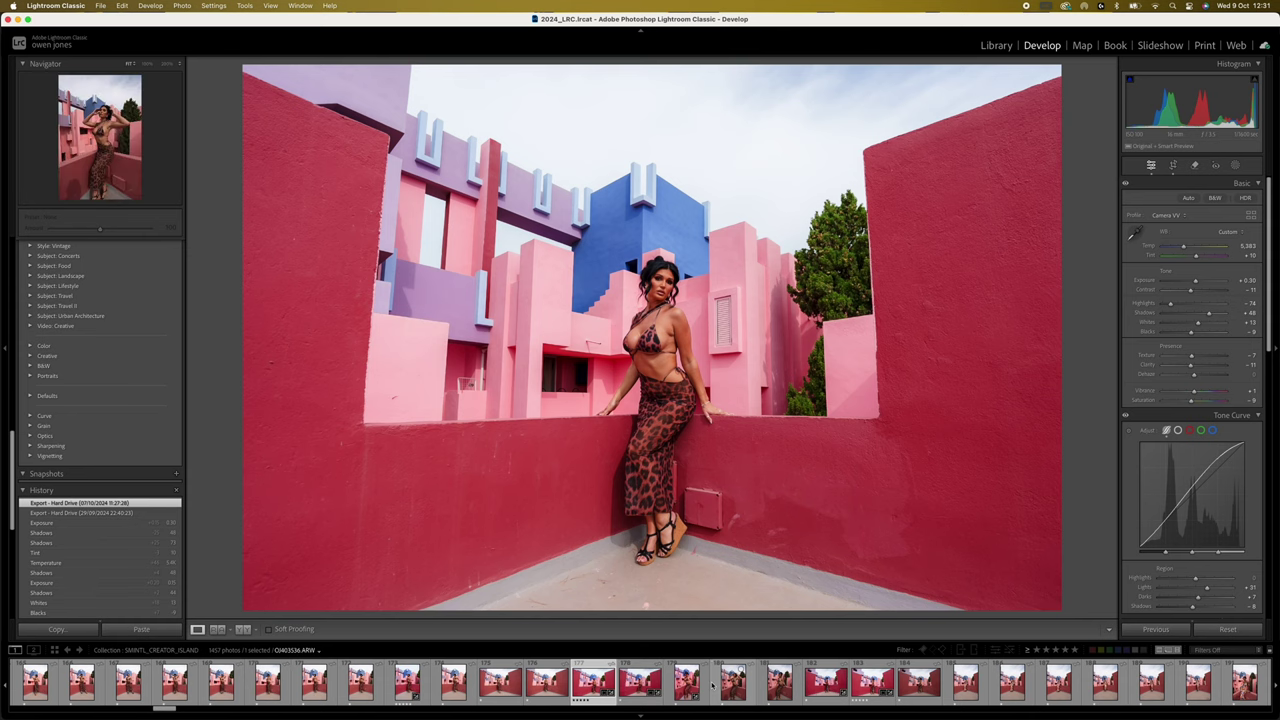
left_click(820, 682)
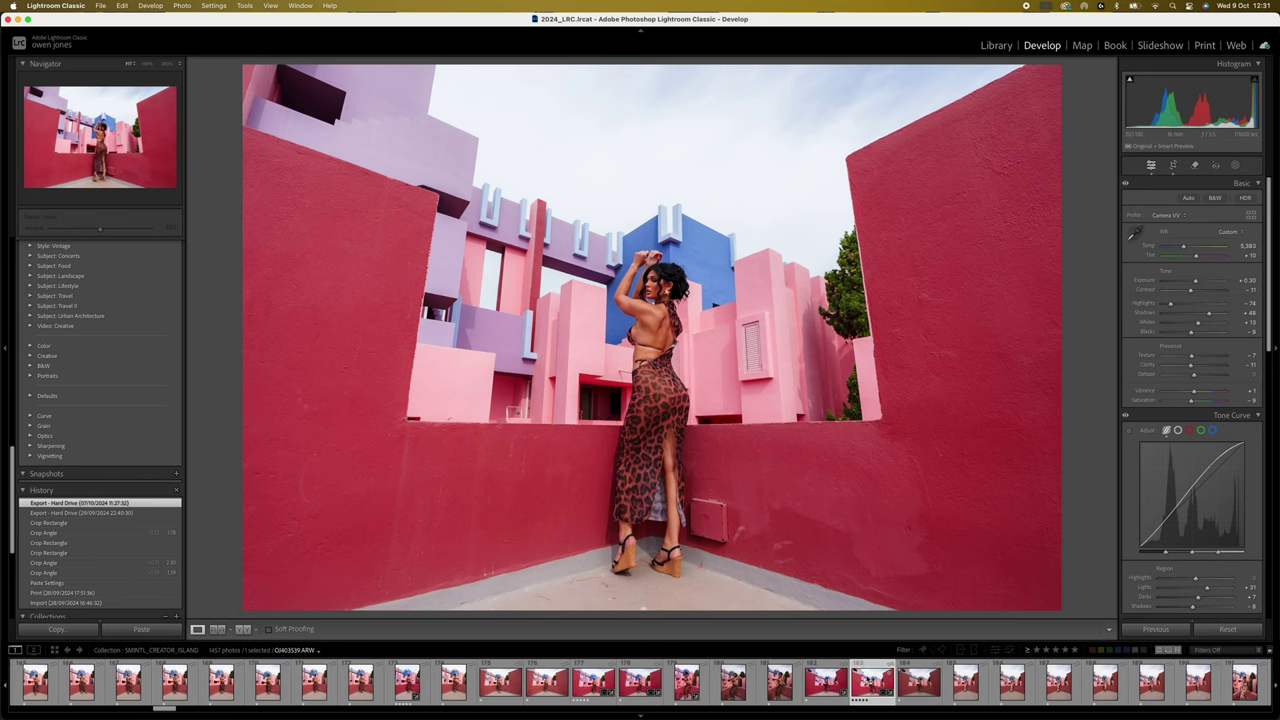
right_click(866, 682)
- Send the back-view photo to Photoshop 2024 via Edit In and duplicate it onto Layer 1
mouse_move(960, 451)
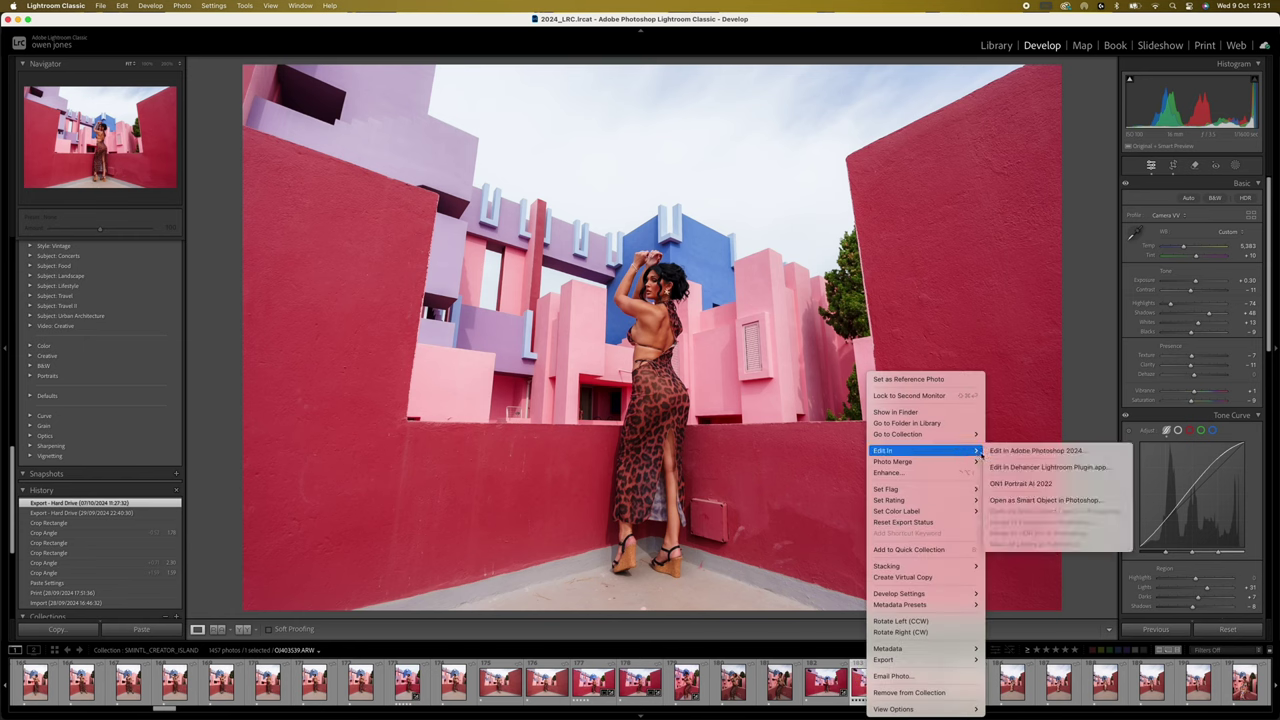
left_click(1035, 450)
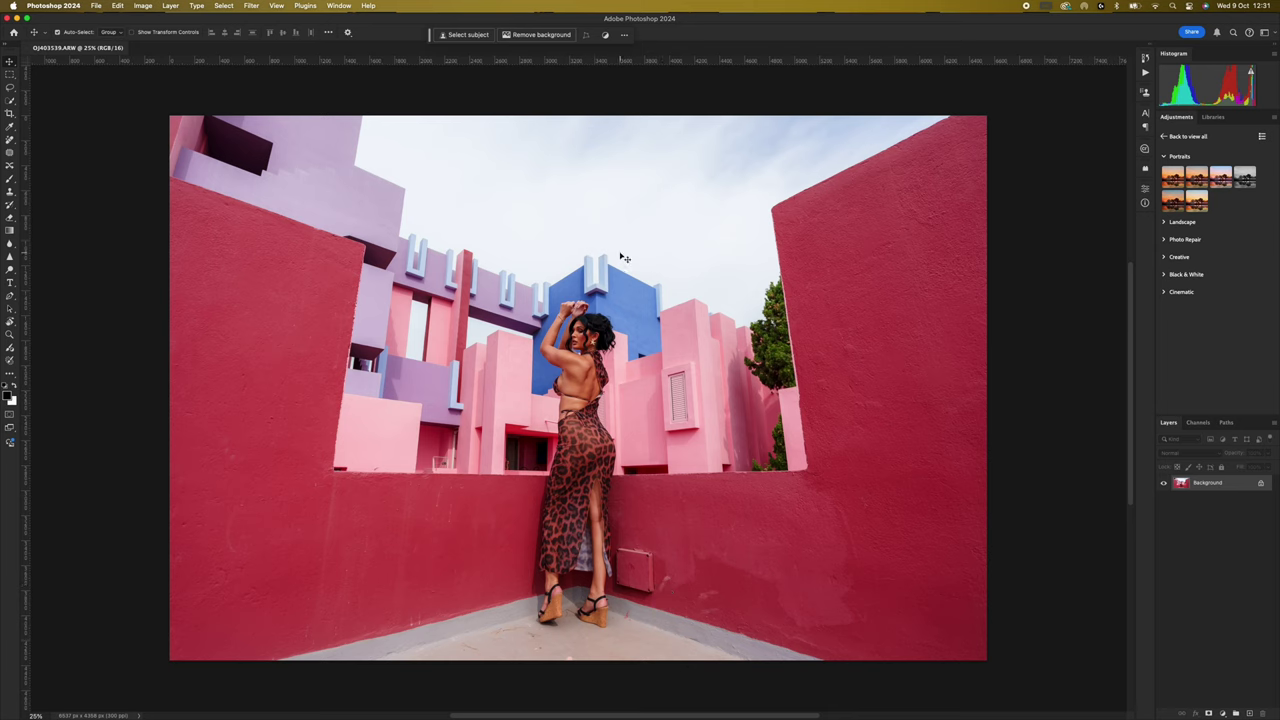
key("super+j")
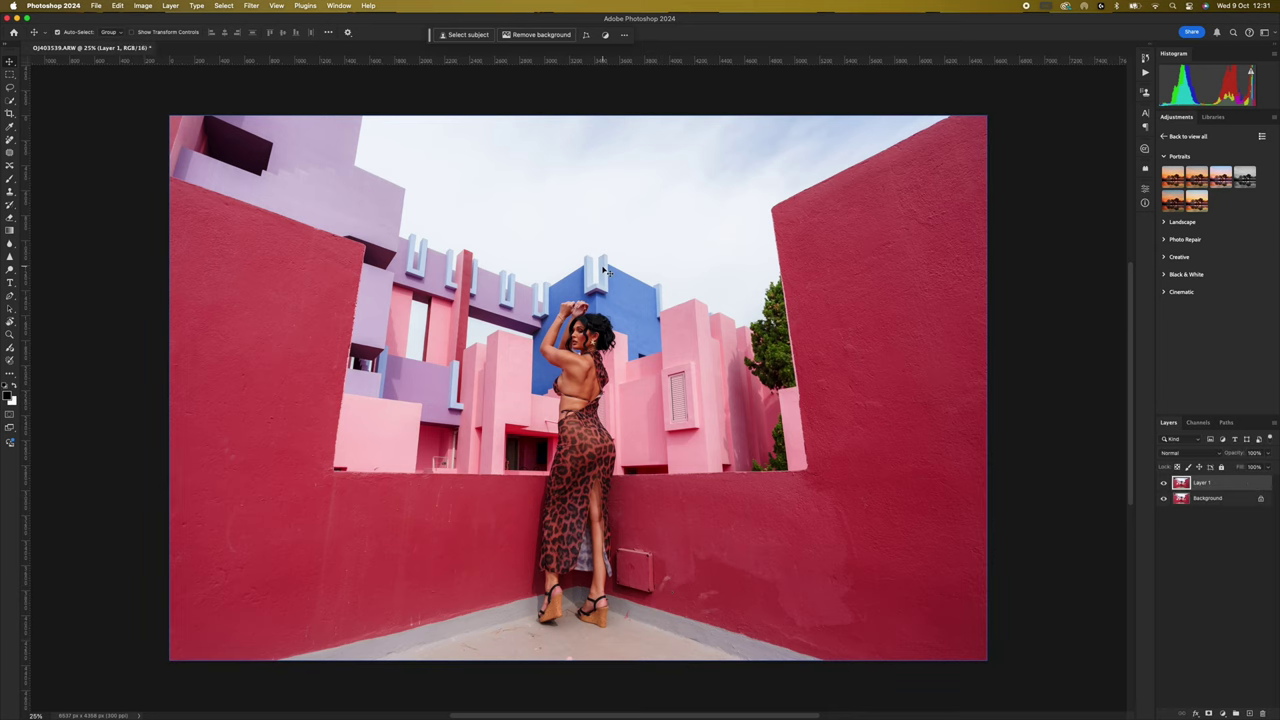
- Apply the last-used Dehancer Film look (Last Edits preset) to Layer 1
left_click(251, 6)
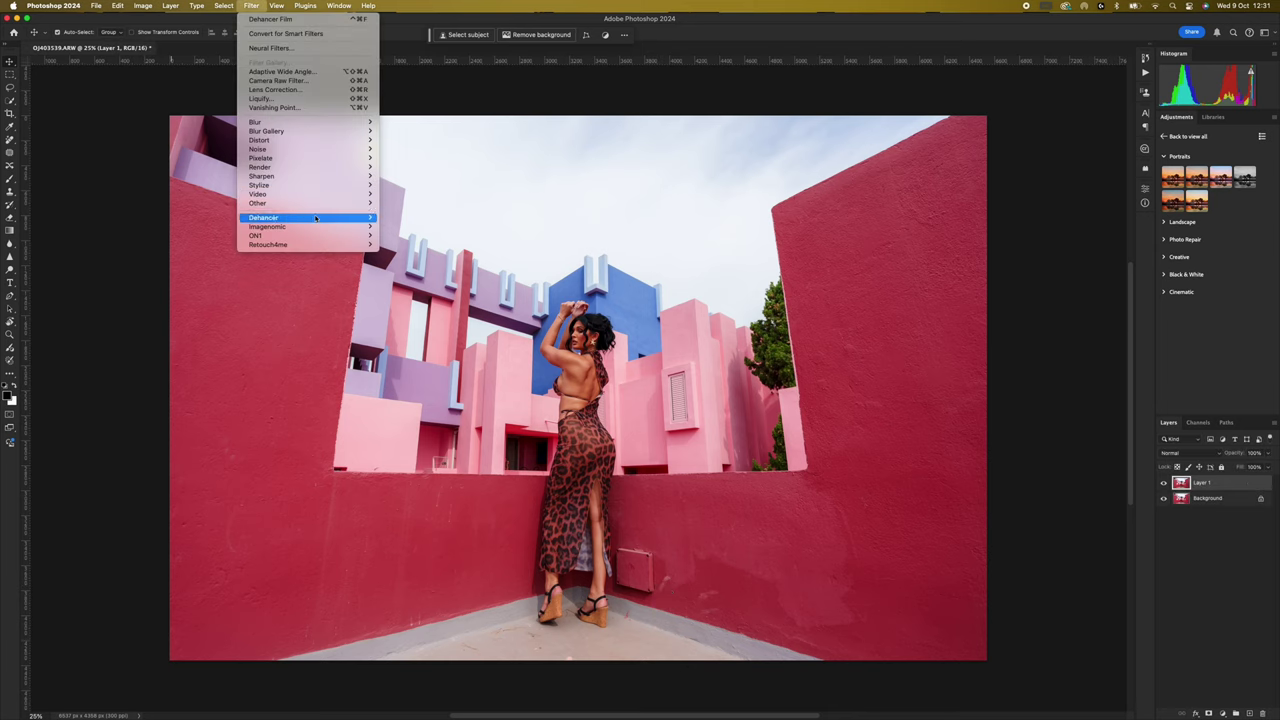
left_click(400, 216)
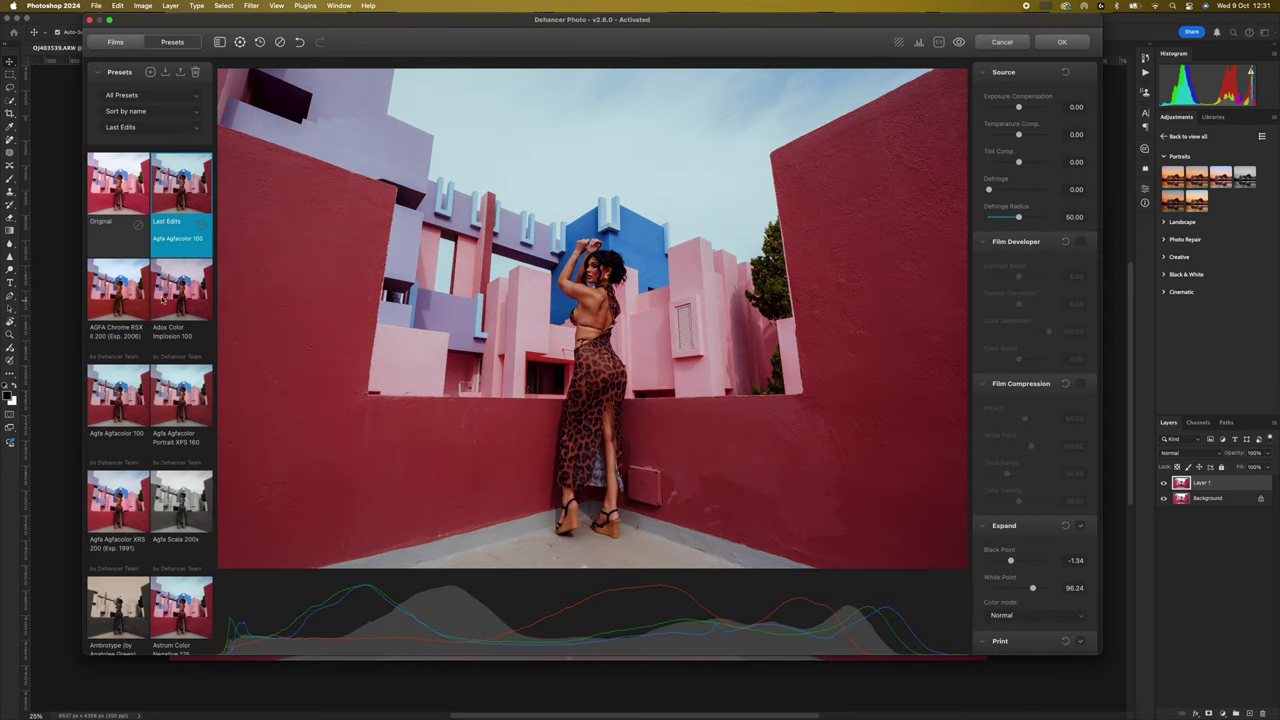
scroll(171, 548, "down", 5)
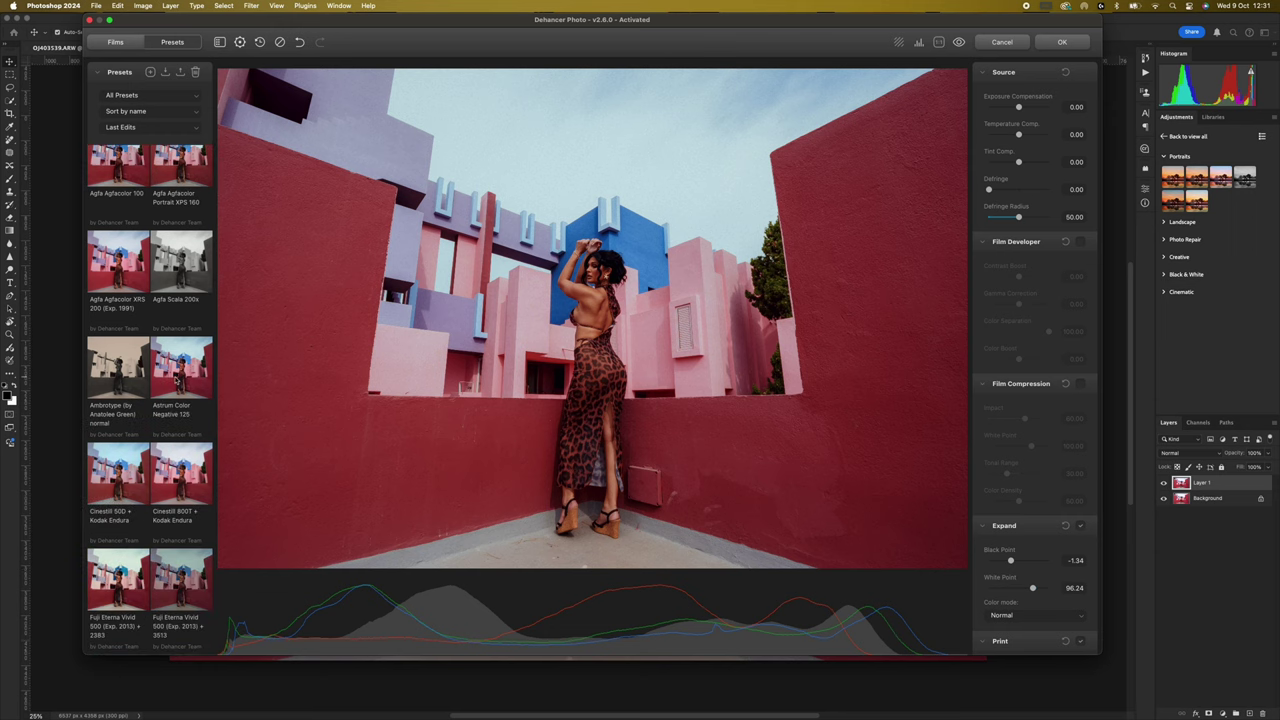
scroll(175, 378, "up", 5)
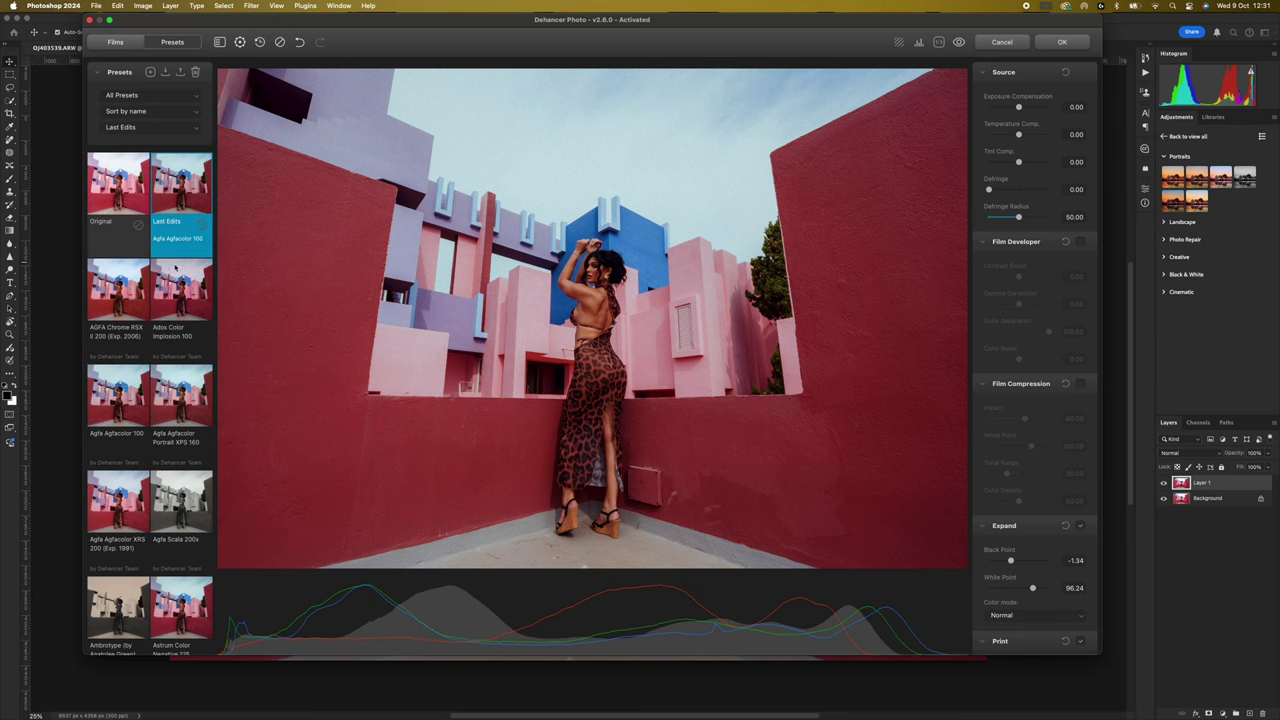
left_click(1077, 44)
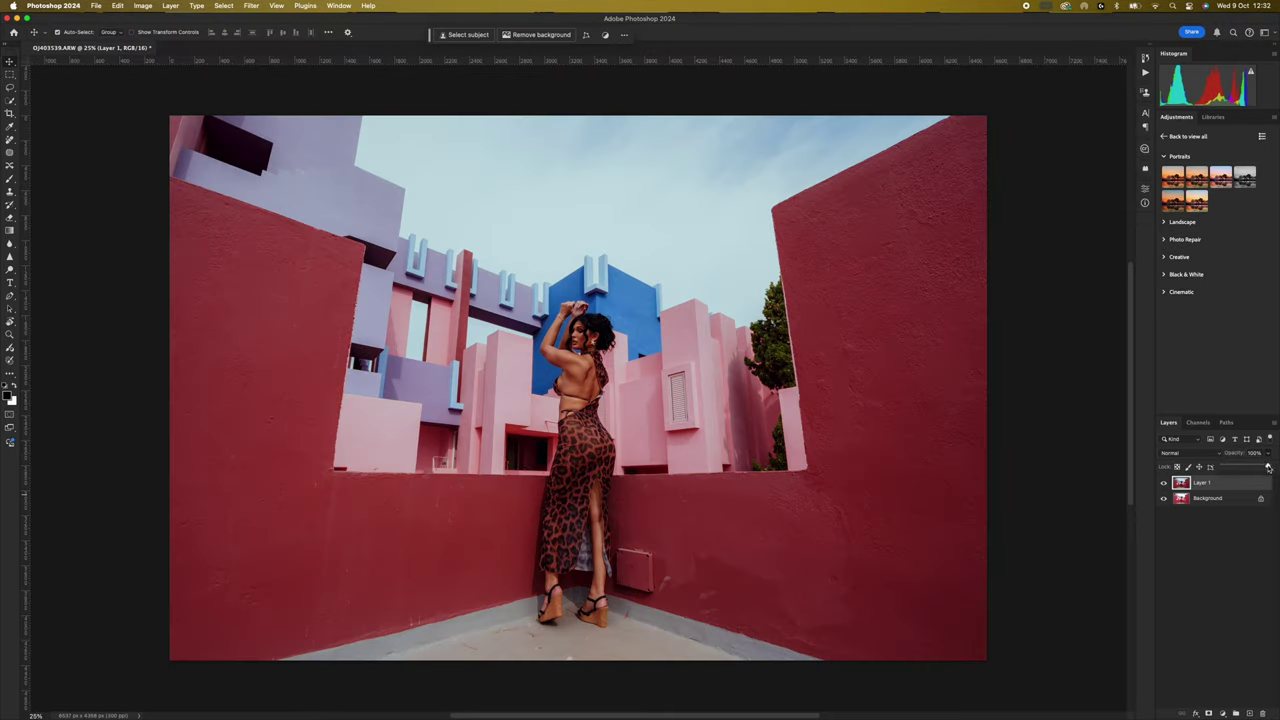
- Fade Layer 1 to about 78% opacity and apply Levels of 7, 1.04 and 229
left_click_drag(1256, 466, 1261, 466)
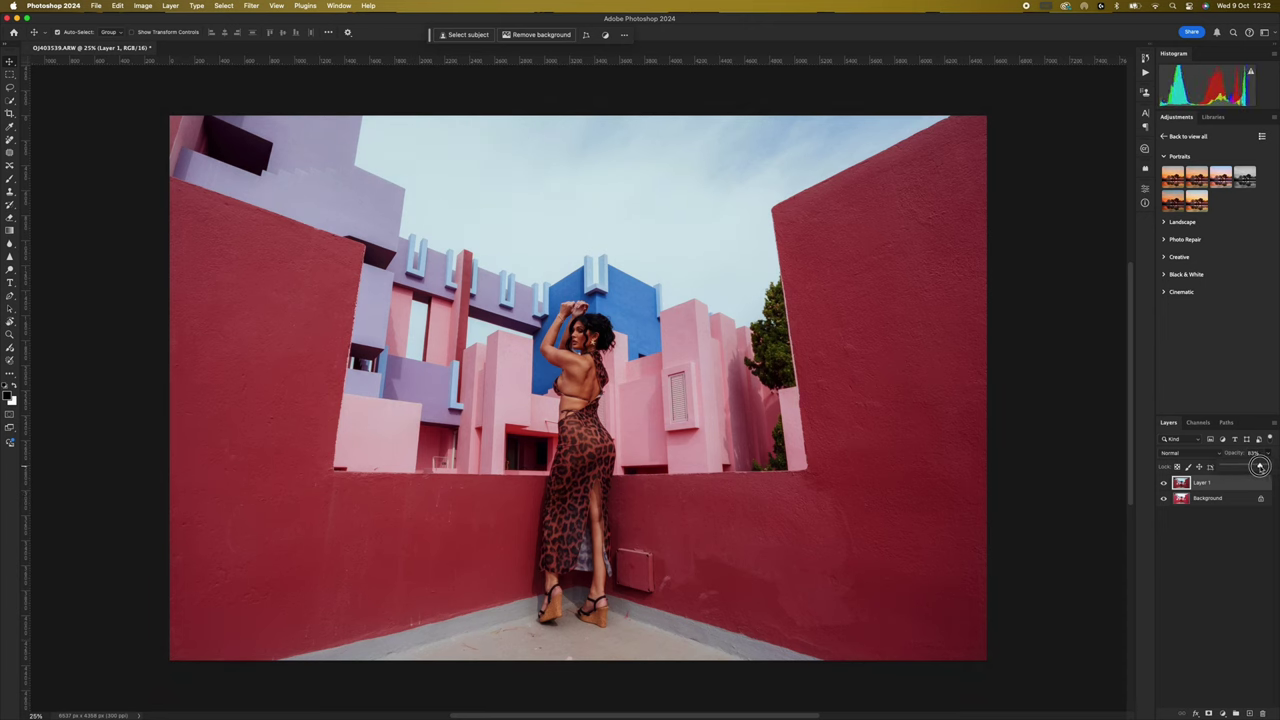
key("super+l")
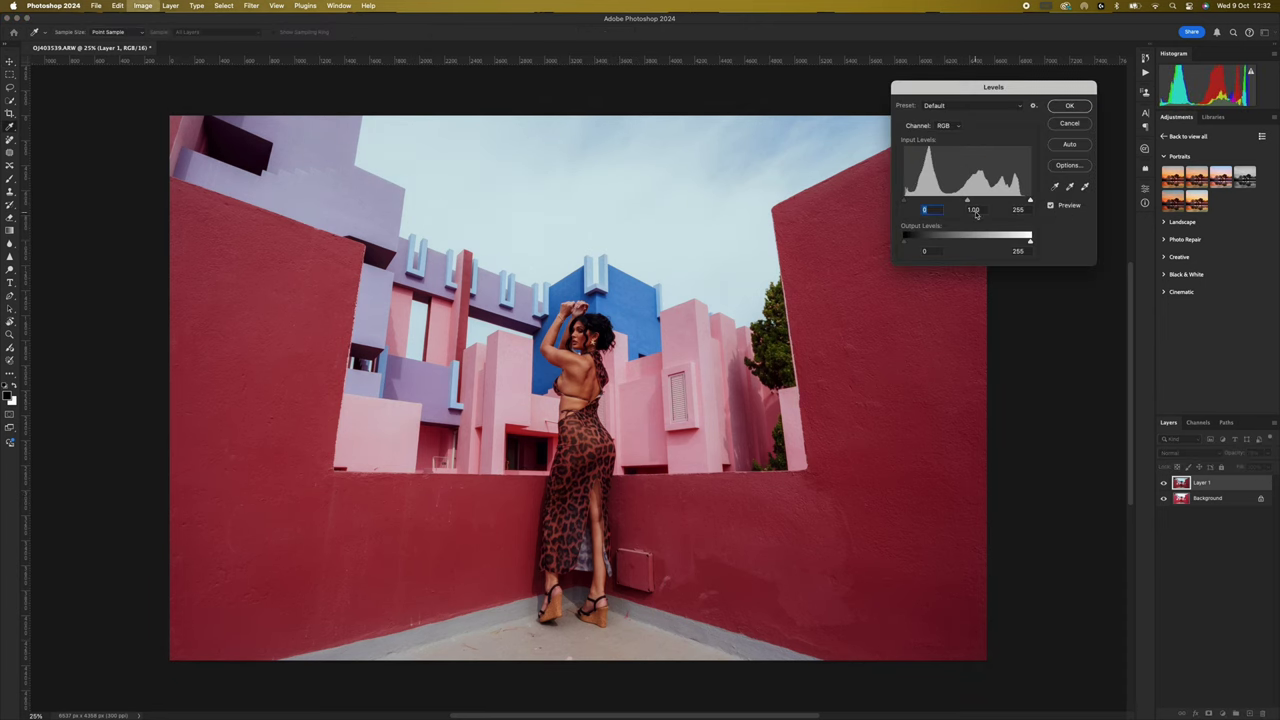
left_click_drag(1029, 203, 1017, 200)
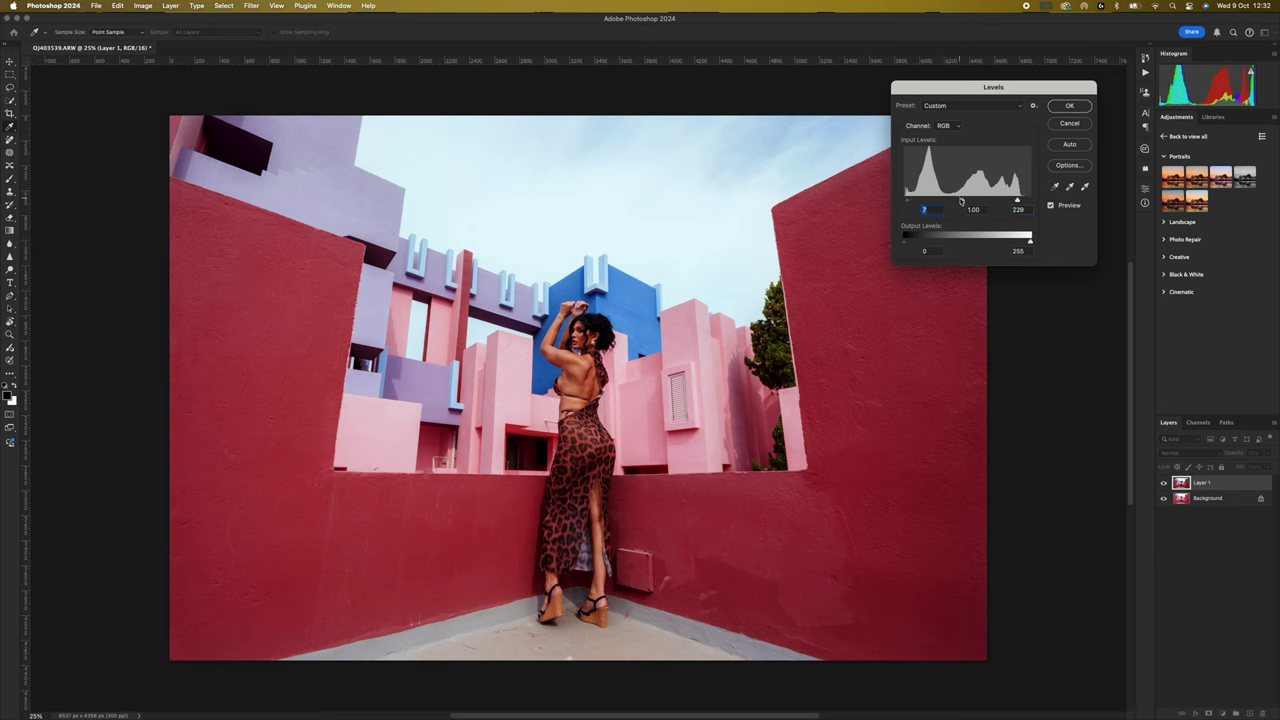
left_click_drag(961, 202, 958, 200)
left_click(1051, 206)
left_click(1051, 206)
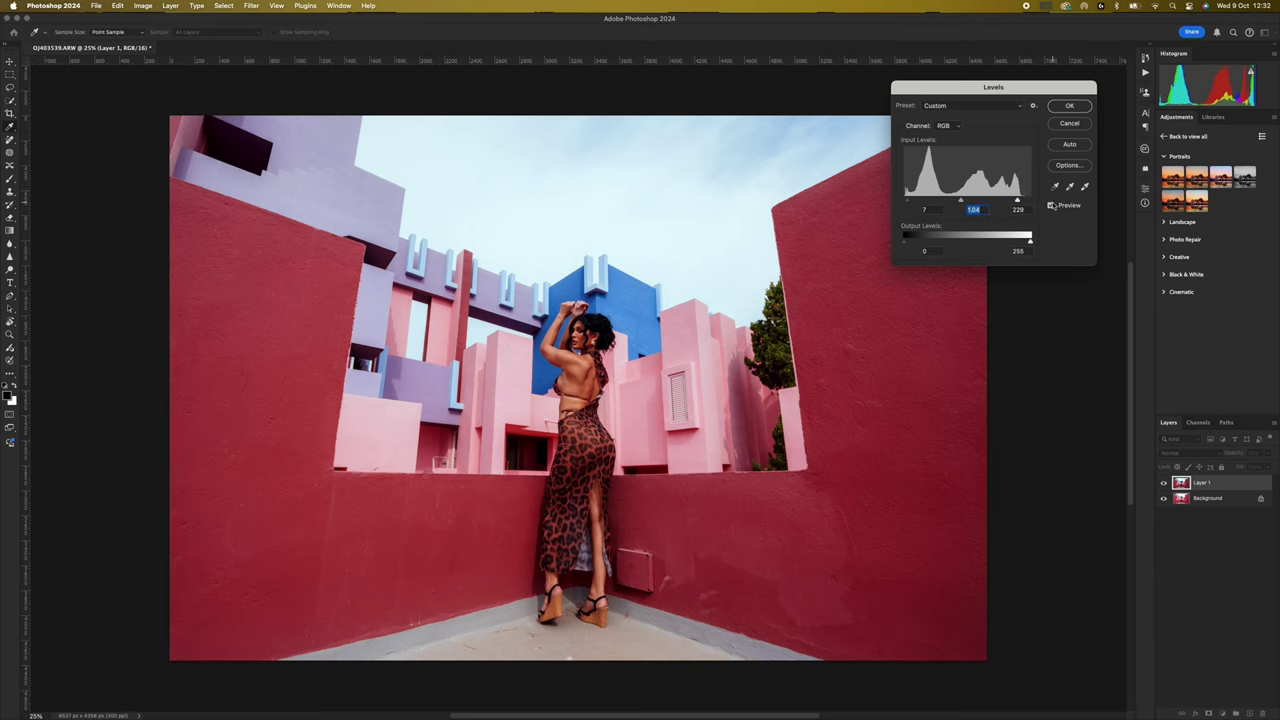
left_click(1068, 106)
- Toggle Layer 1's visibility to compare with the original, leaving it shown
left_click(1162, 484)
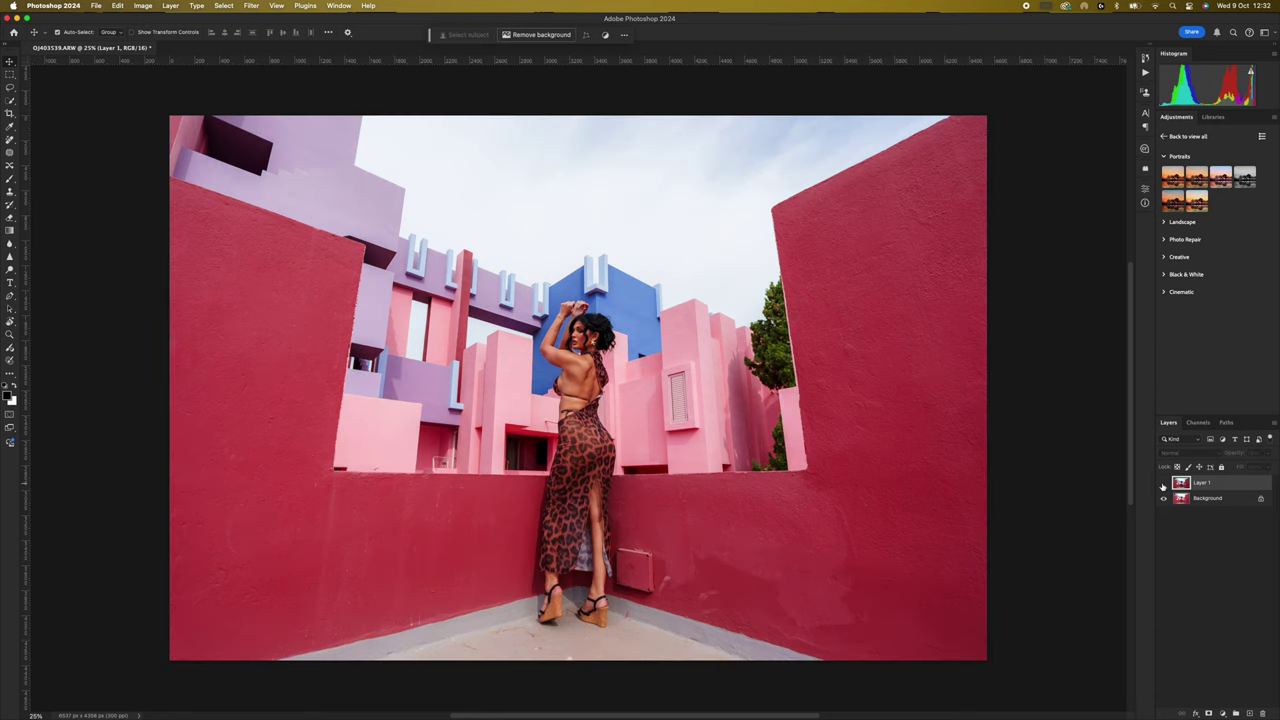
left_click(1162, 484)
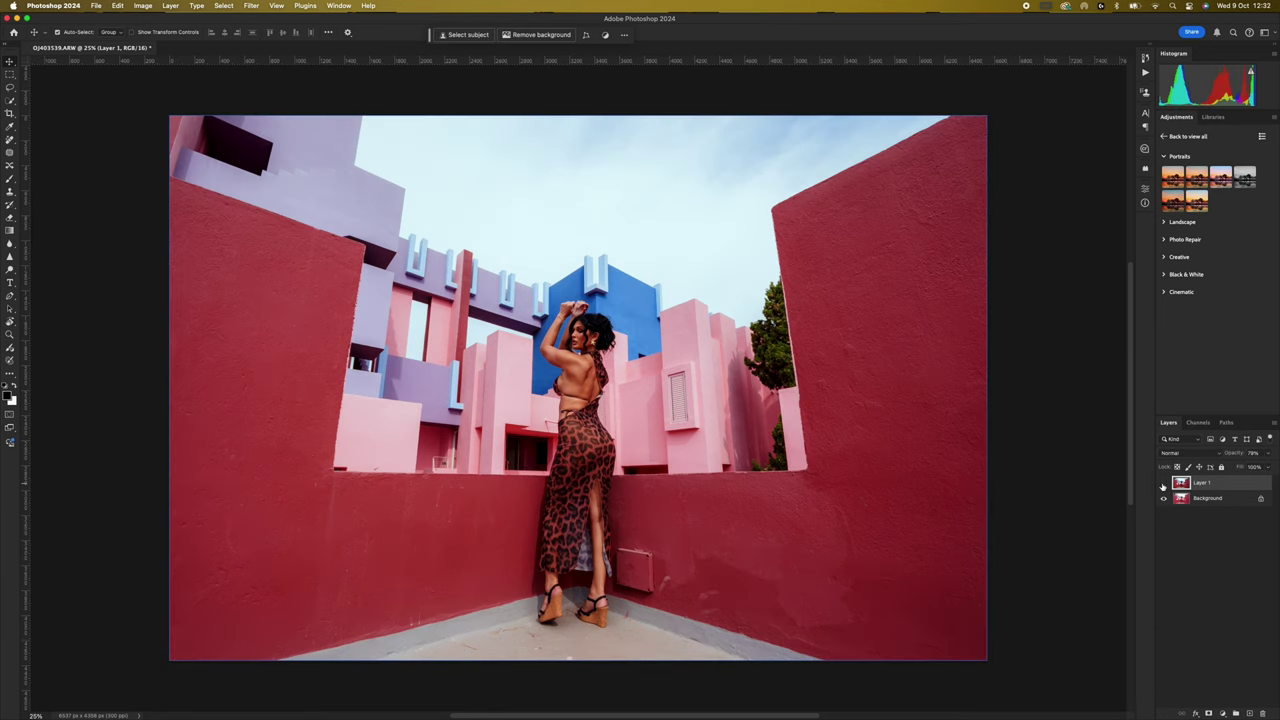
left_click(1162, 484)
left_click(1162, 484)
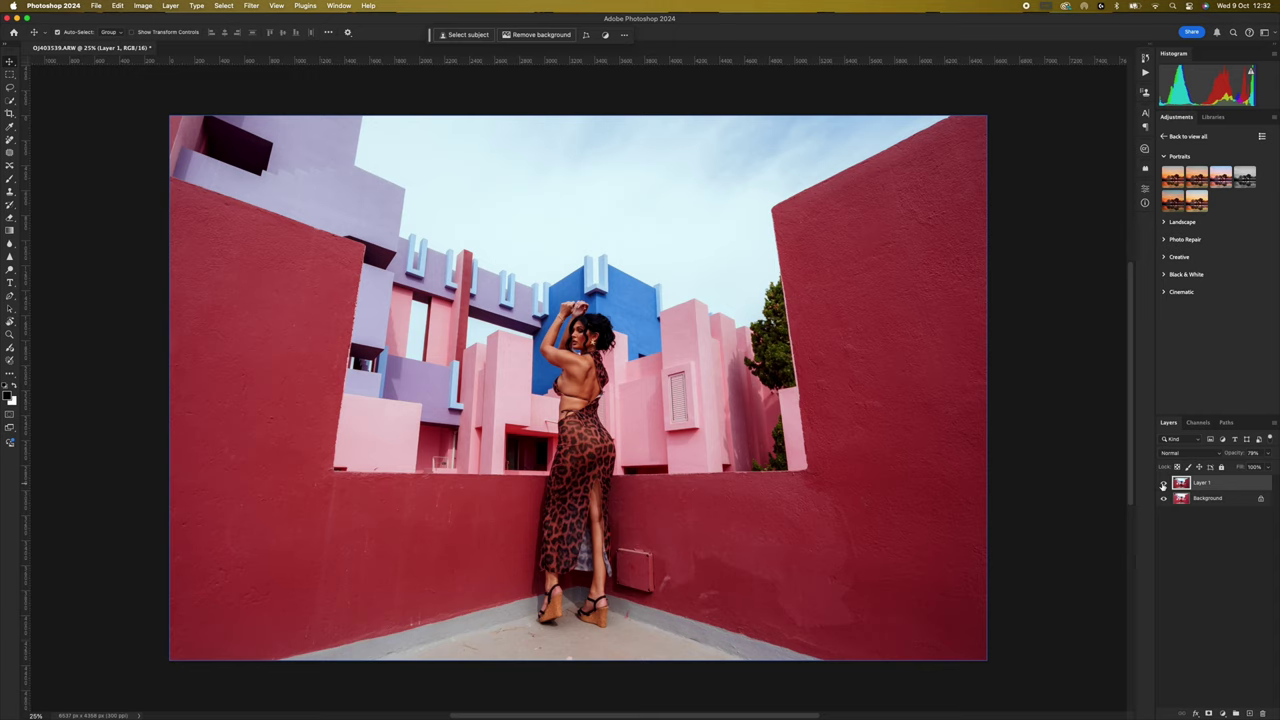